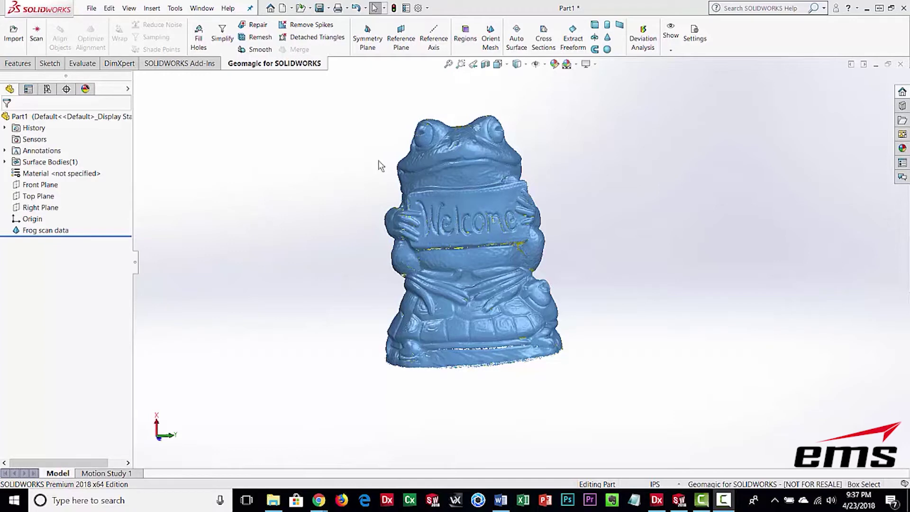
{"action": "left_click", "coordinate": [425, 264]}
{"action": "middle_click_drag", "start_coordinate": [295, 248], "coordinate": [334, 253]}
{"action": "left_click", "coordinate": [434, 282]}
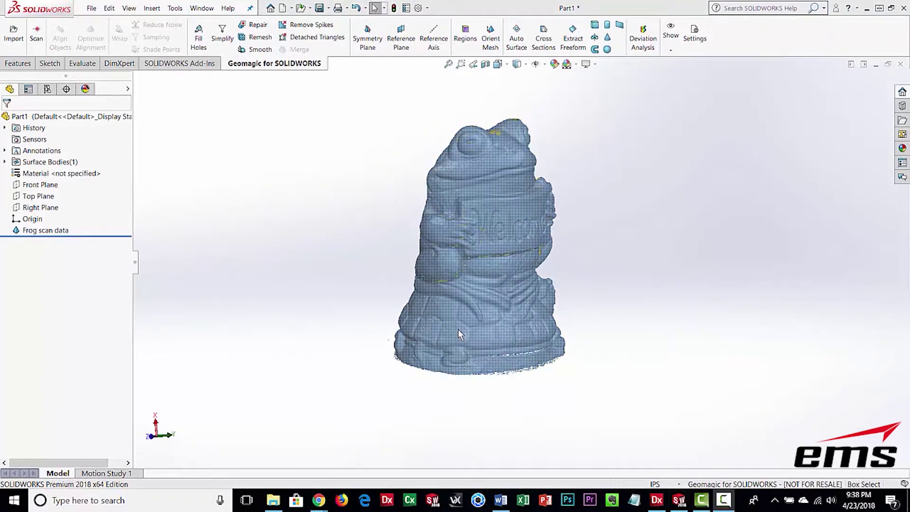
{"action": "left_click", "coordinate": [278, 223]}
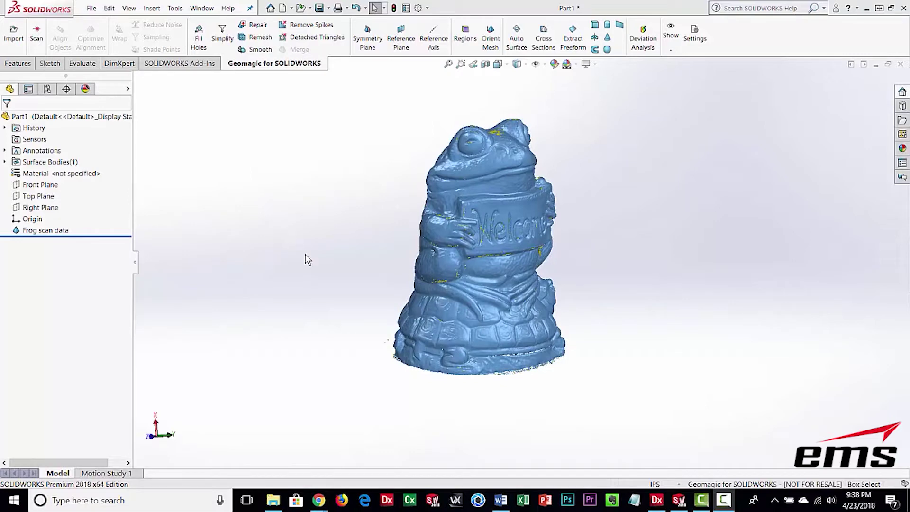
{"action": "mouse_move", "coordinate": [303, 250]}
{"action": "middle_mouse_down"}
{"action": "mouse_move", "coordinate": [371, 261]}
{"action": "mouse_move", "coordinate": [288, 256]}
{"action": "middle_mouse_up"}
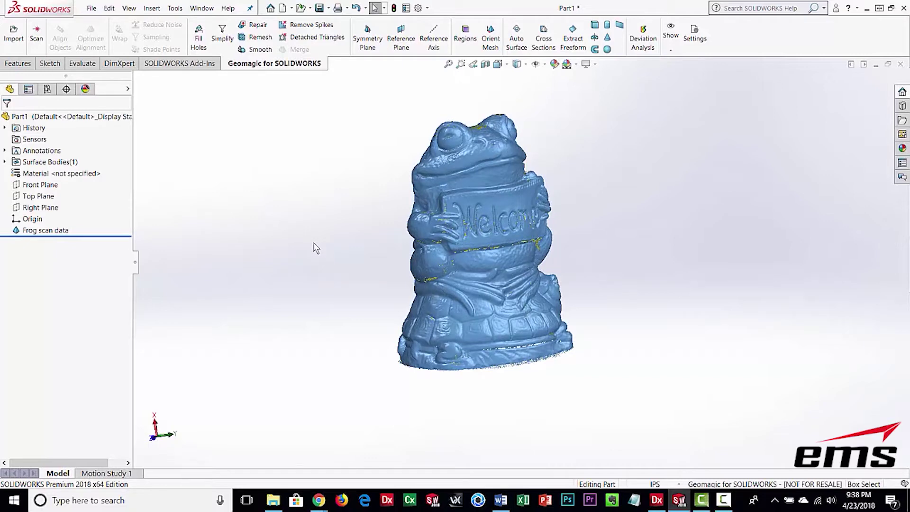
{"action": "middle_click_drag", "start_coordinate": [335, 222], "coordinate": [350, 233]}
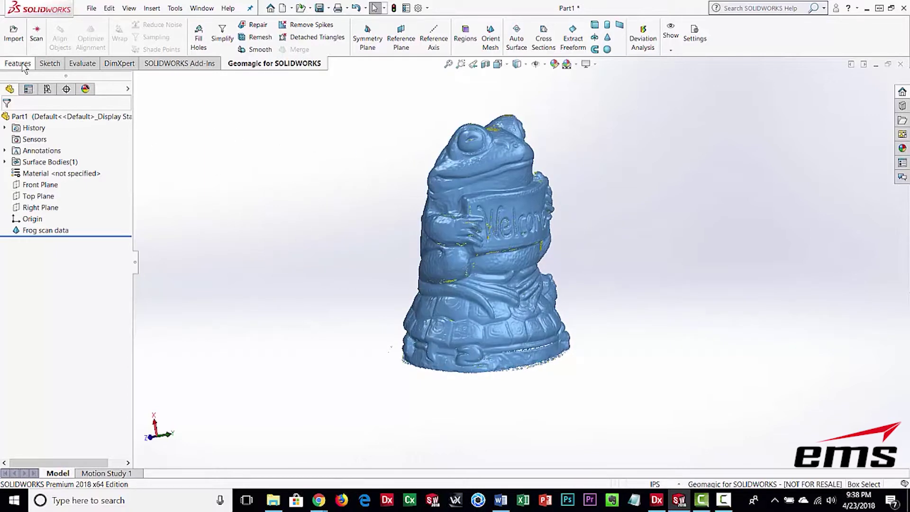
{"action": "left_click", "coordinate": [49, 64]}
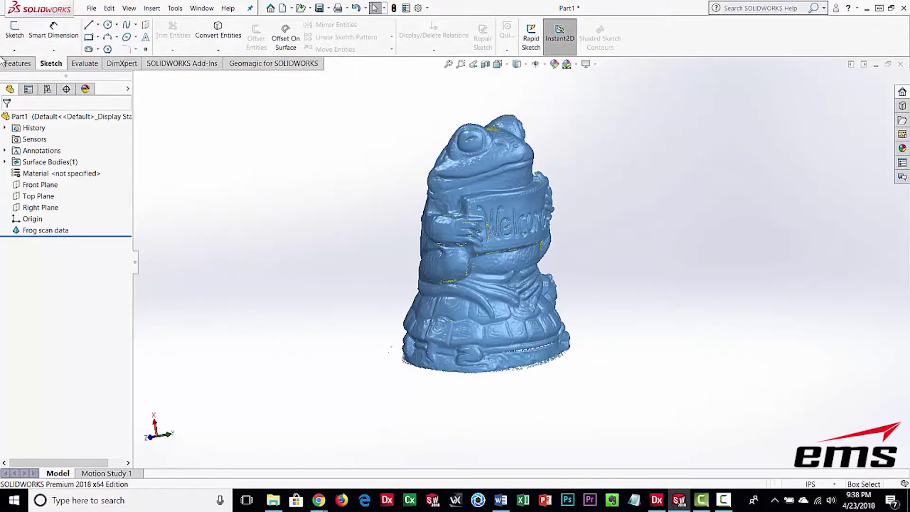
{"action": "left_click", "coordinate": [269, 66]}
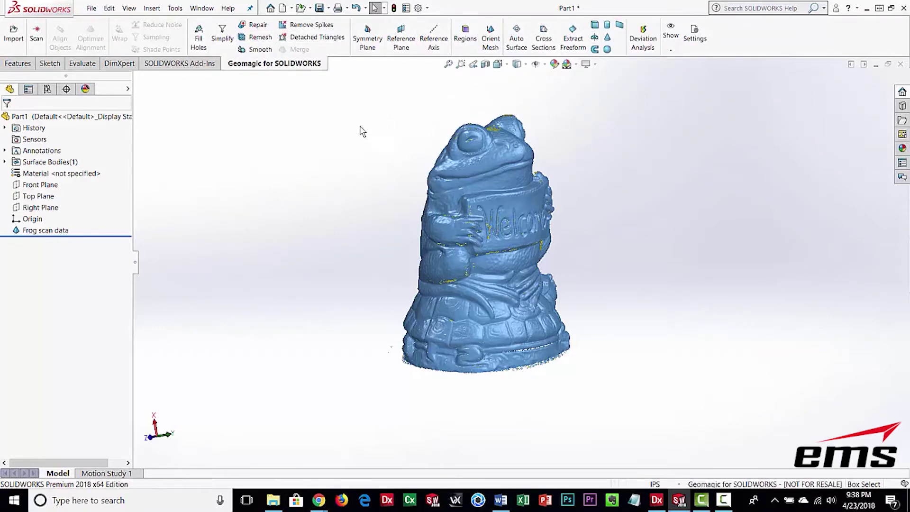
Examine the frog scan mesh from several angles and close up around the Welcome sign and the base.
{"action": "middle_click_drag", "start_coordinate": [424, 274], "coordinate": [290, 274]}
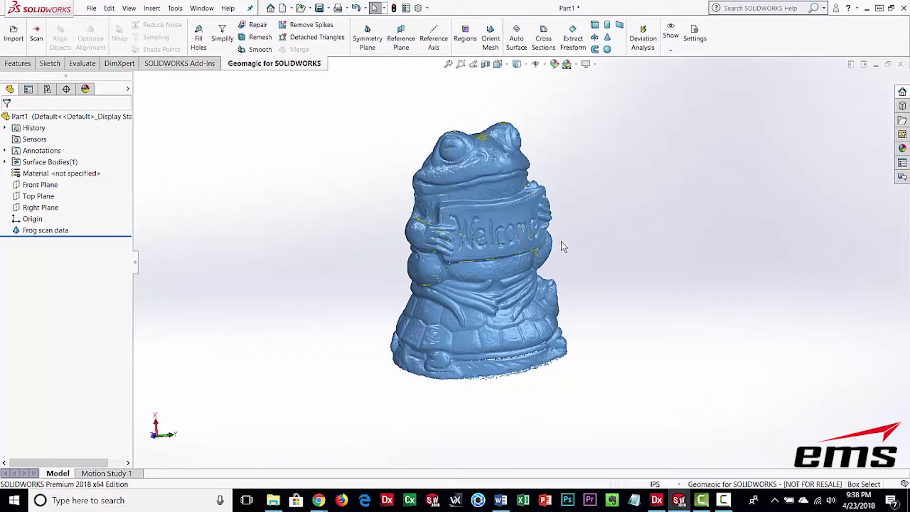
{"action": "middle_click_drag", "start_coordinate": [607, 234], "coordinate": [505, 249]}
{"action": "scroll", "coordinate": [505, 250], "scroll_direction": "down", "scroll_amount": 3}
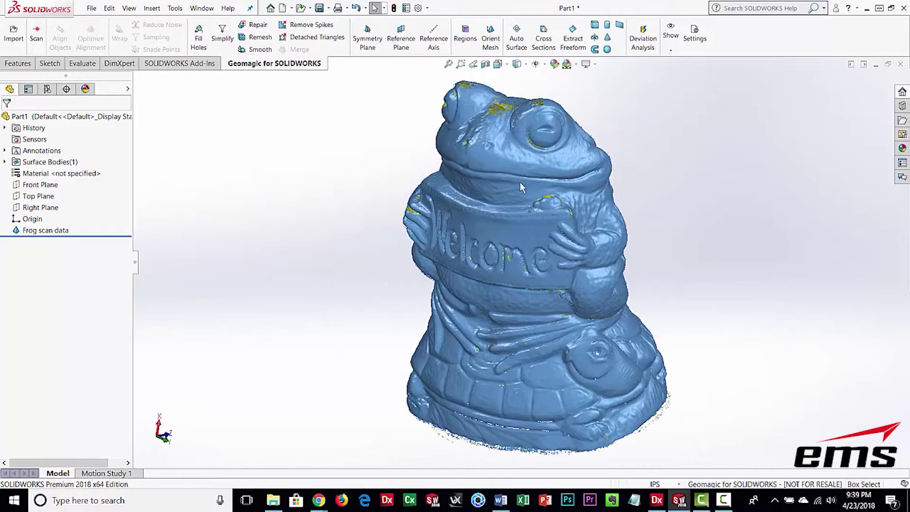
{"action": "middle_click_drag", "start_coordinate": [522, 187], "coordinate": [482, 284]}
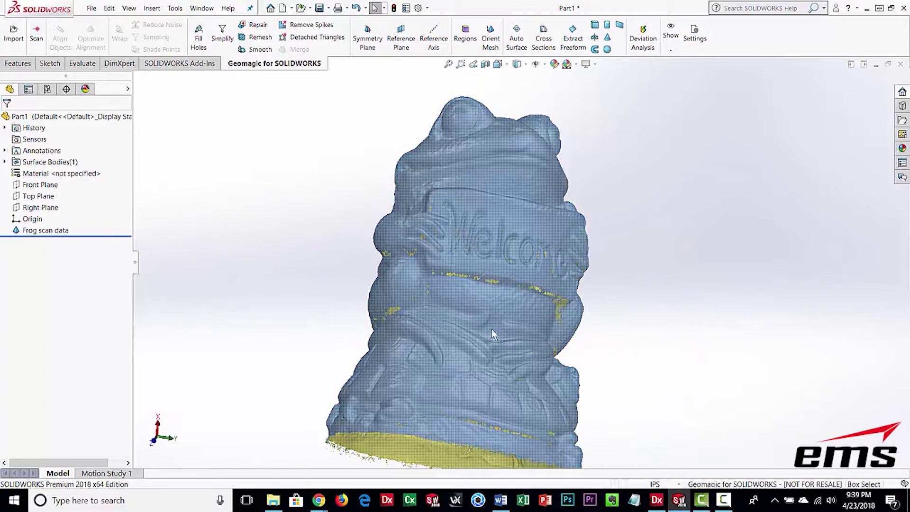
{"action": "mouse_move", "coordinate": [492, 329]}
{"action": "middle_mouse_down"}
{"action": "mouse_move", "coordinate": [502, 211]}
{"action": "mouse_move", "coordinate": [589, 362]}
{"action": "mouse_move", "coordinate": [500, 359]}
{"action": "mouse_move", "coordinate": [512, 341]}
{"action": "mouse_move", "coordinate": [496, 324]}
{"action": "middle_mouse_up"}
{"action": "scroll", "coordinate": [496, 324], "scroll_direction": "down", "scroll_amount": 3}
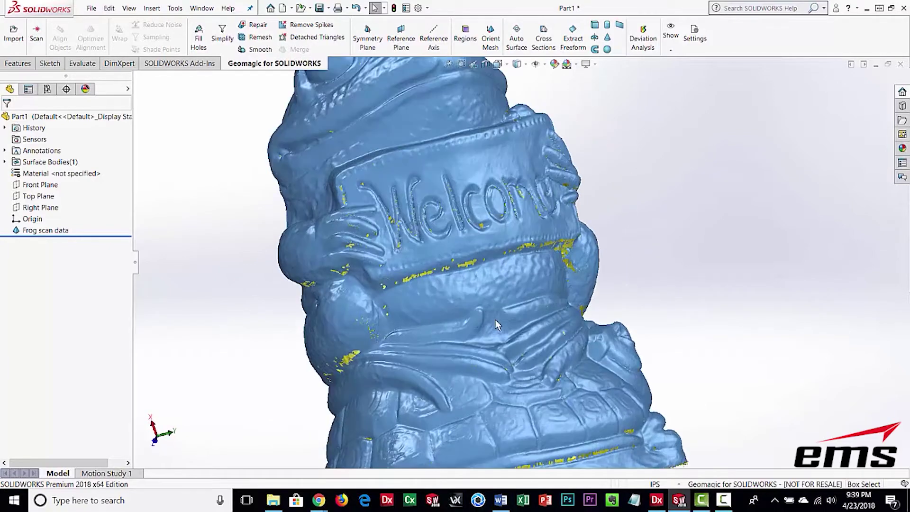
{"action": "scroll", "coordinate": [496, 319], "scroll_direction": "up", "scroll_amount": 4}
{"action": "scroll", "coordinate": [496, 291], "scroll_direction": "down", "scroll_amount": 1}
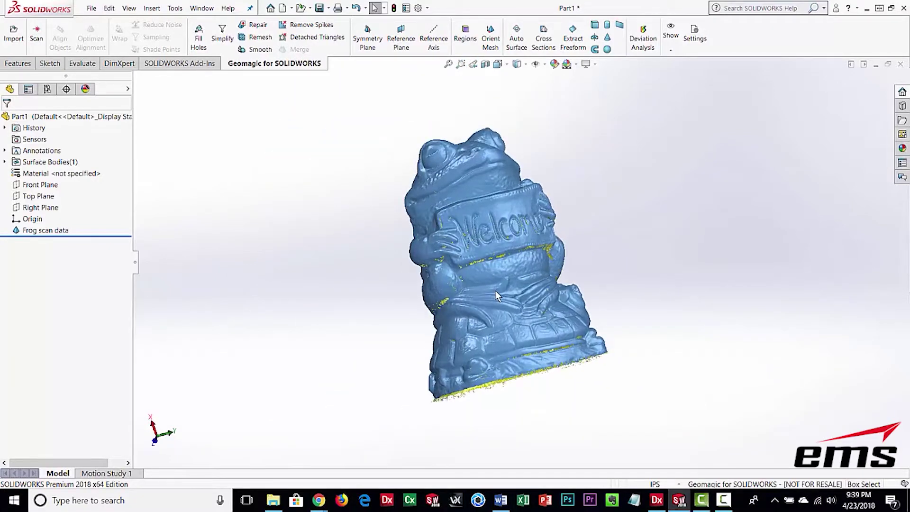
{"action": "scroll", "coordinate": [496, 291], "scroll_direction": "down", "scroll_amount": 2}
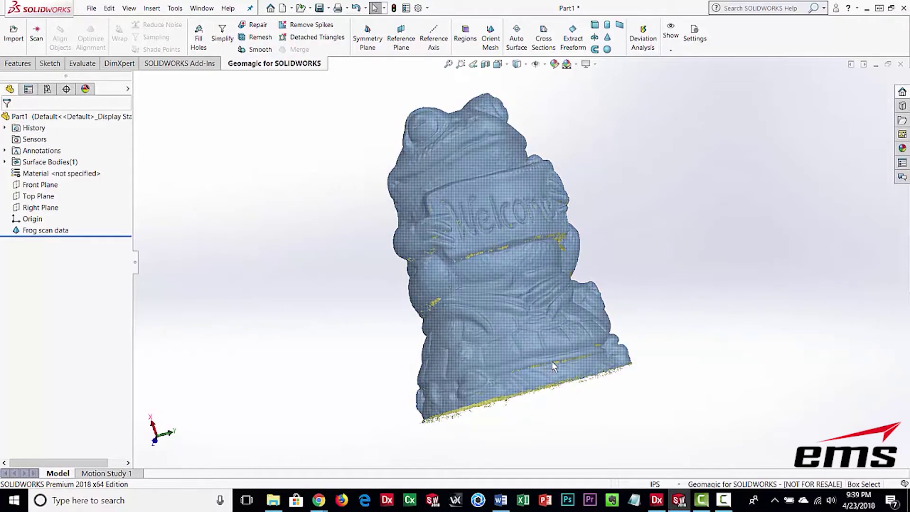
{"action": "mouse_move", "coordinate": [504, 286]}
{"action": "middle_mouse_down"}
{"action": "mouse_move", "coordinate": [470, 283]}
{"action": "mouse_move", "coordinate": [511, 276]}
{"action": "middle_mouse_up"}
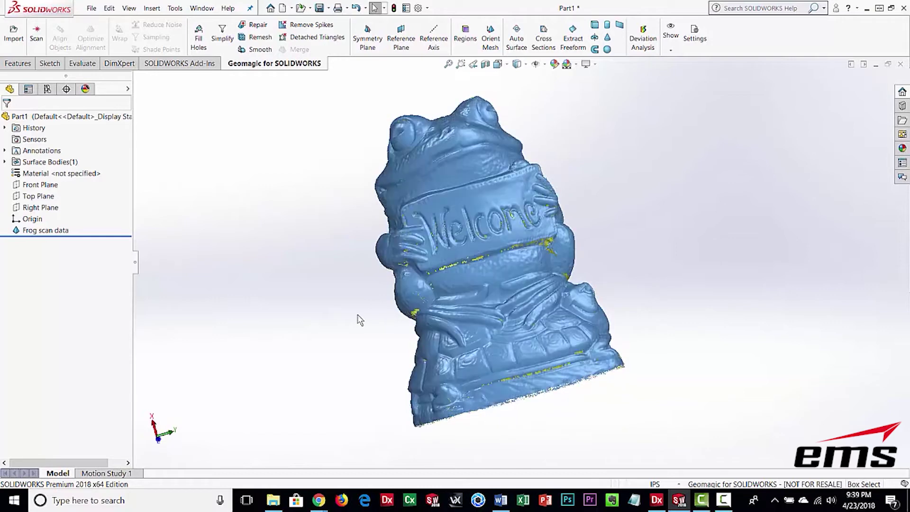
Show the frog scan in the Bottom and Right standard views and inspect its sides and head for gaps and stray fragments.
{"action": "left_click", "coordinate": [506, 66]}
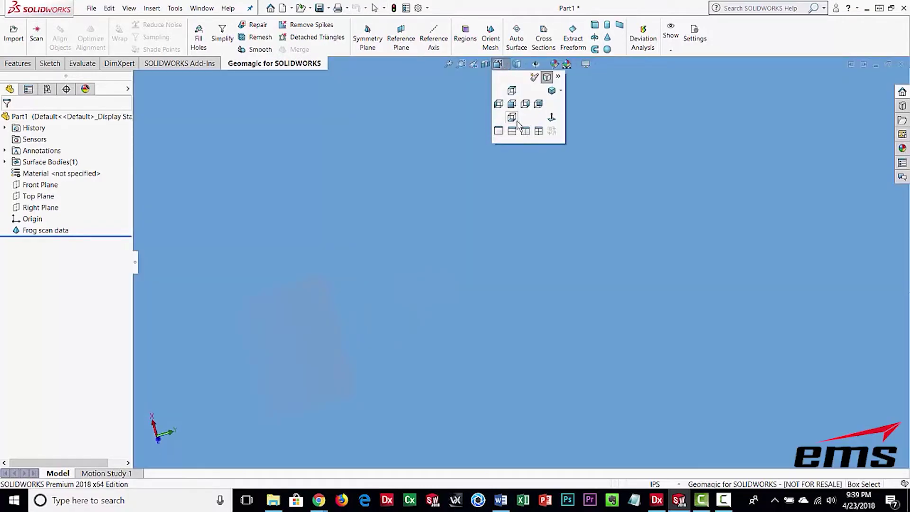
{"action": "left_click", "coordinate": [514, 119]}
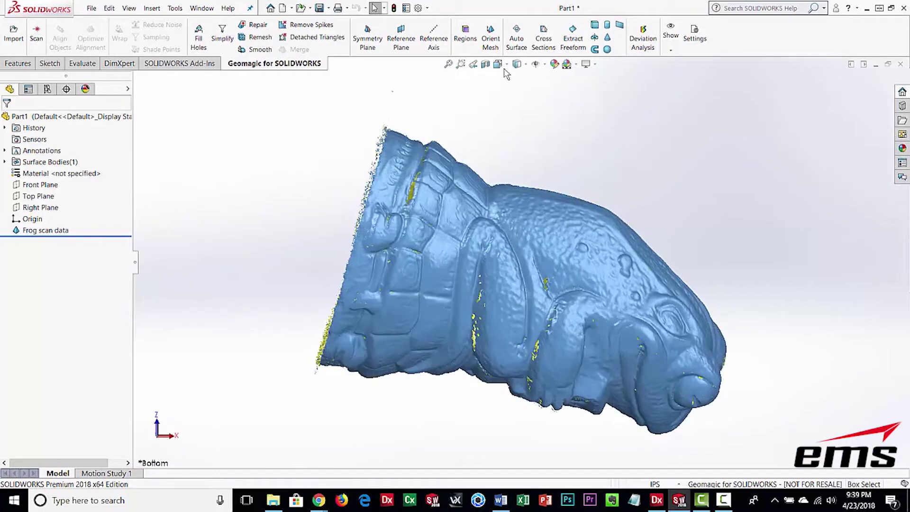
{"action": "left_click", "coordinate": [505, 67]}
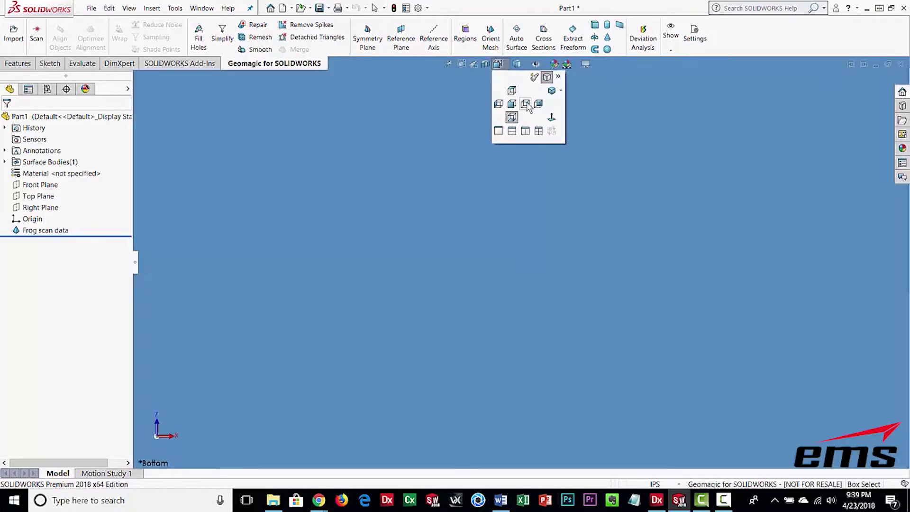
{"action": "left_click", "coordinate": [526, 104]}
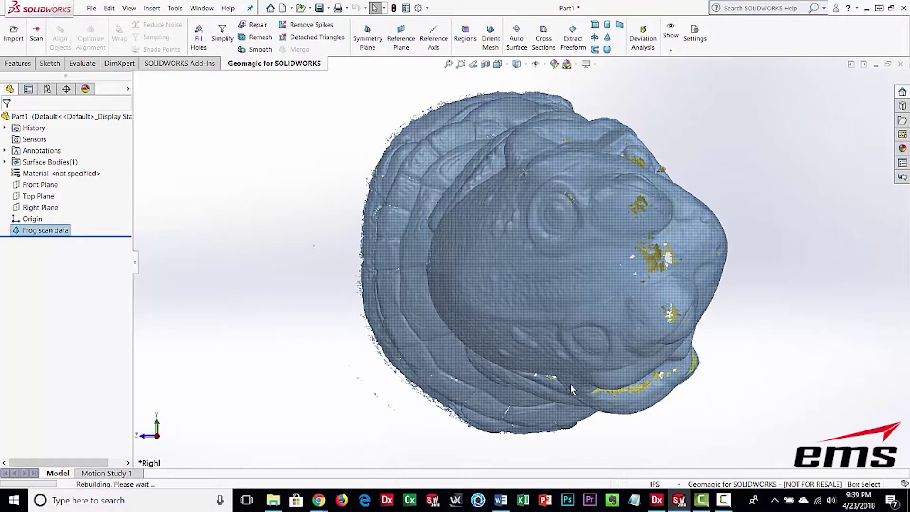
{"action": "middle_click_drag", "start_coordinate": [571, 384], "coordinate": [507, 264]}
{"action": "scroll", "coordinate": [514, 280], "scroll_direction": "down", "scroll_amount": 5}
{"action": "scroll", "coordinate": [514, 279], "scroll_direction": "up", "scroll_amount": 8}
{"action": "scroll", "coordinate": [458, 276], "scroll_direction": "down", "scroll_amount": 3}
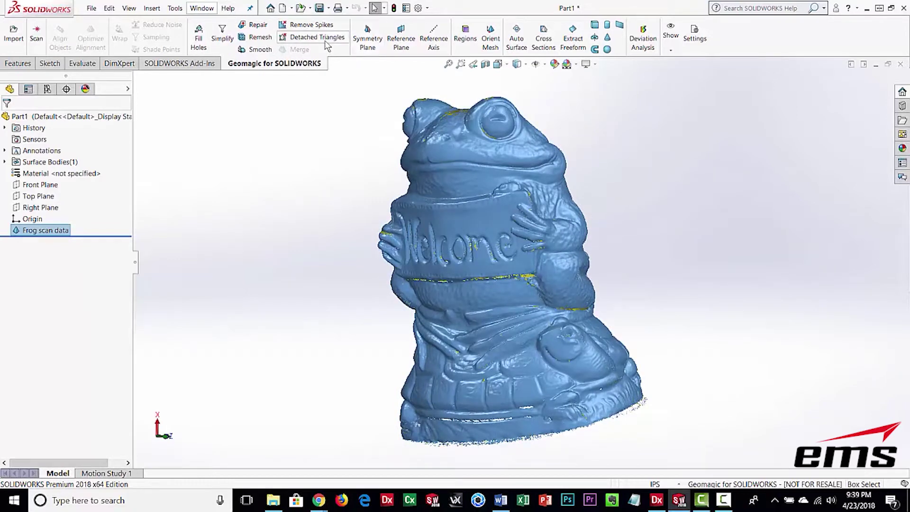
Repair the Frog scan data mesh, with intersections, non-manifold edges, small components, small holes, small tunnels, spike edges and spike vertices included.
{"action": "left_click", "coordinate": [259, 26]}
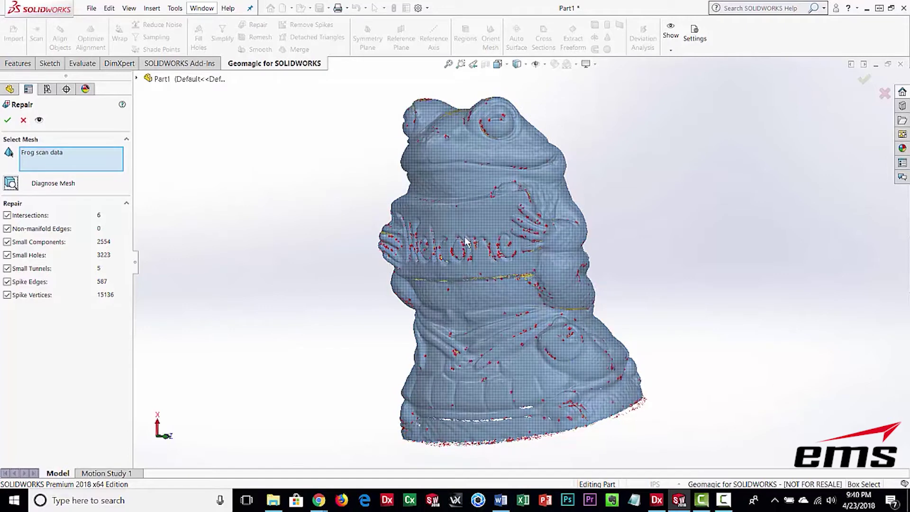
{"action": "middle_click_drag", "start_coordinate": [509, 335], "coordinate": [285, 227]}
{"action": "left_click", "coordinate": [8, 121]}
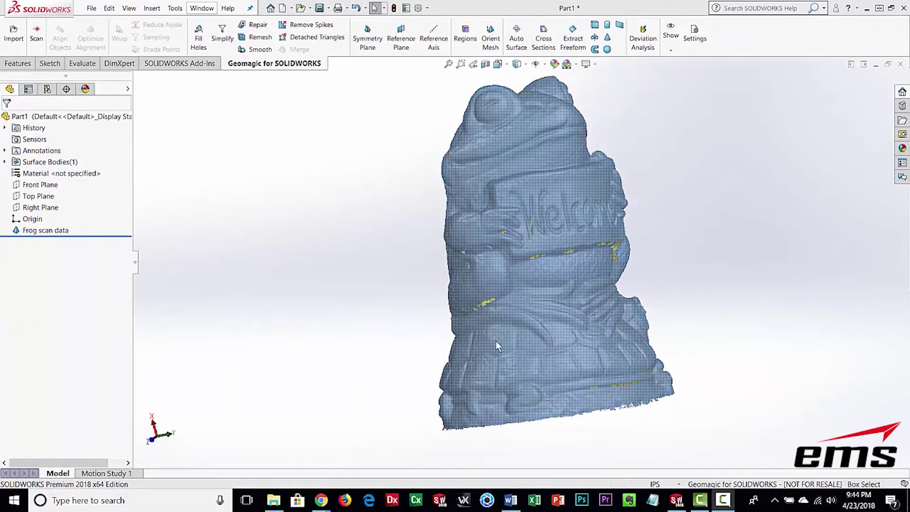
Display the mesh edges, examine the triangle layout close up below the Welcome sign, and hide the edges again.
{"action": "middle_click_drag", "start_coordinate": [291, 283], "coordinate": [266, 303]}
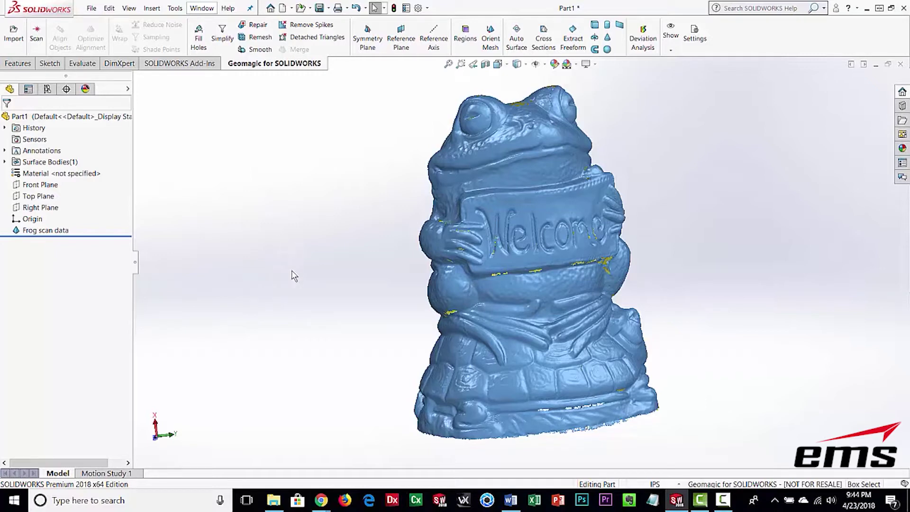
{"action": "middle_click_drag", "start_coordinate": [347, 294], "coordinate": [383, 234]}
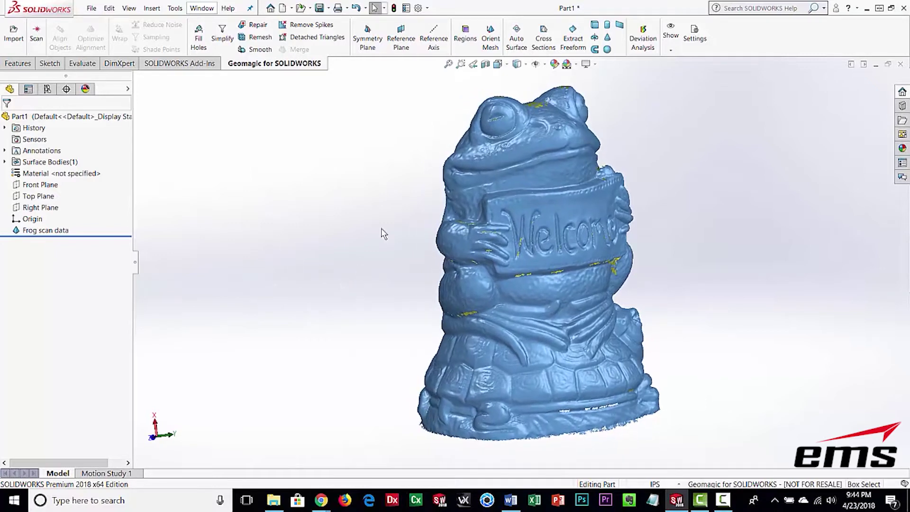
{"action": "middle_click_drag", "start_coordinate": [248, 336], "coordinate": [190, 297]}
{"action": "middle_click_drag", "start_coordinate": [303, 231], "coordinate": [307, 248]}
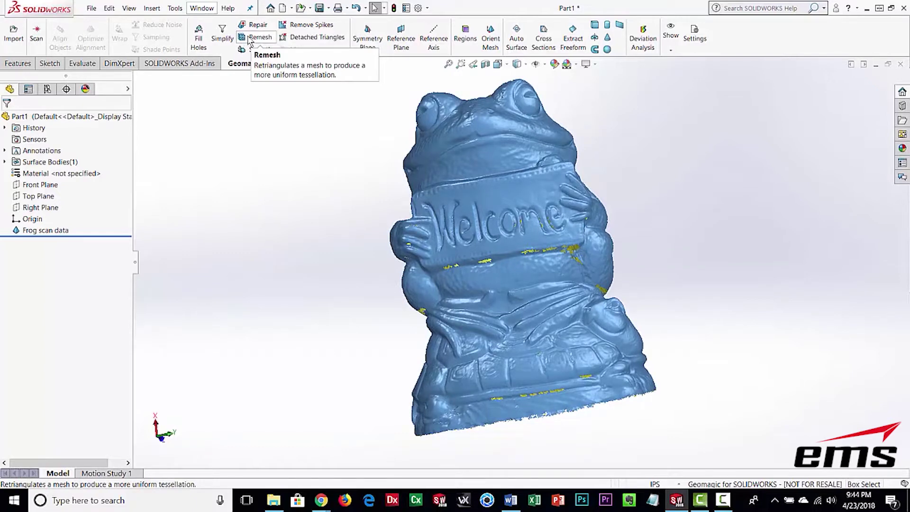
{"action": "left_click", "coordinate": [671, 49]}
{"action": "left_click", "coordinate": [687, 73]}
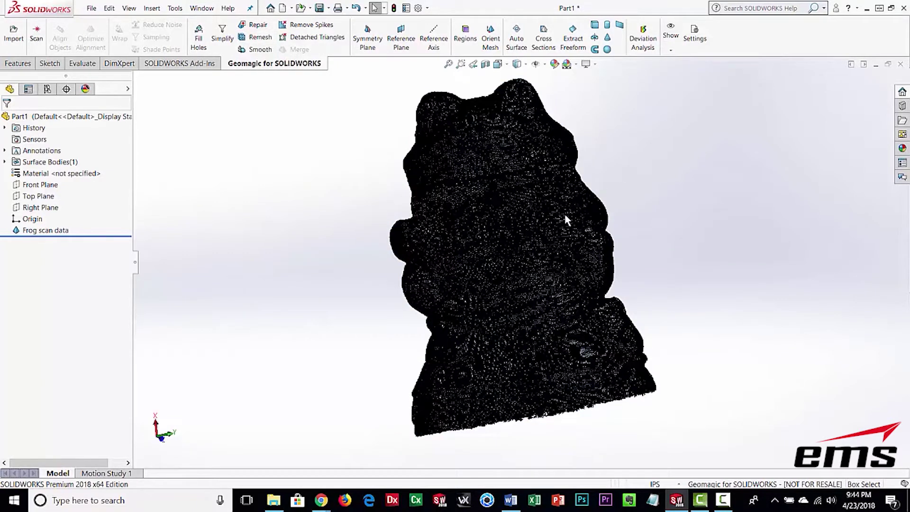
{"action": "scroll", "coordinate": [487, 267], "scroll_direction": "down", "scroll_amount": 5}
{"action": "scroll", "coordinate": [505, 267], "scroll_direction": "down", "scroll_amount": 10}
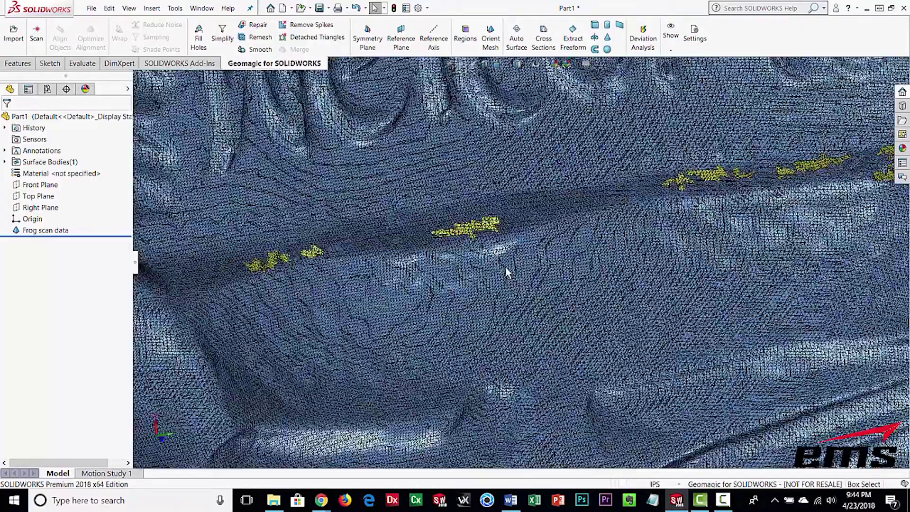
{"action": "scroll", "coordinate": [506, 268], "scroll_direction": "down", "scroll_amount": 3}
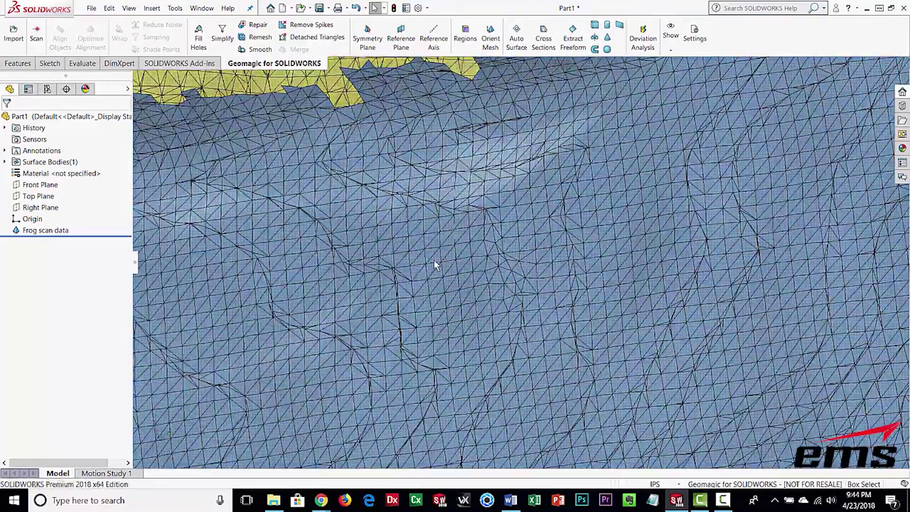
{"action": "scroll", "coordinate": [488, 271], "scroll_direction": "down", "scroll_amount": 5}
{"action": "scroll", "coordinate": [462, 276], "scroll_direction": "up", "scroll_amount": 10}
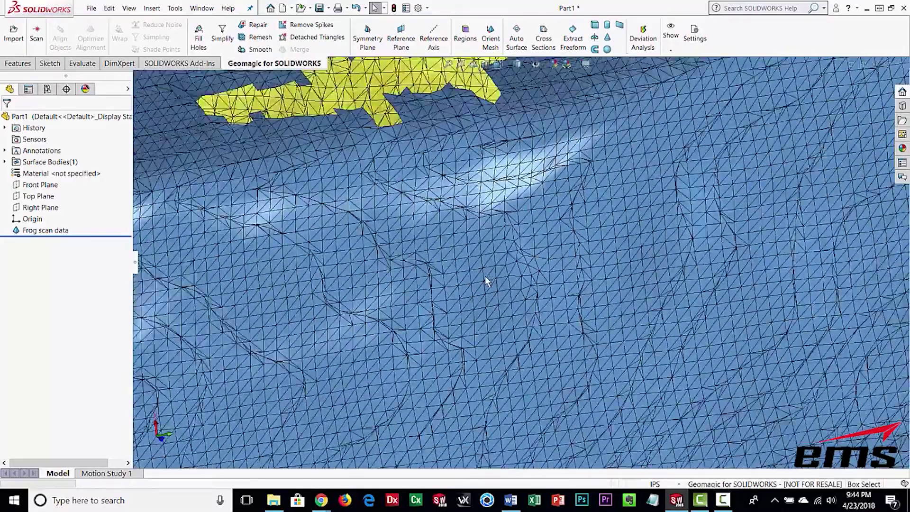
{"action": "scroll", "coordinate": [520, 277], "scroll_direction": "up", "scroll_amount": 10}
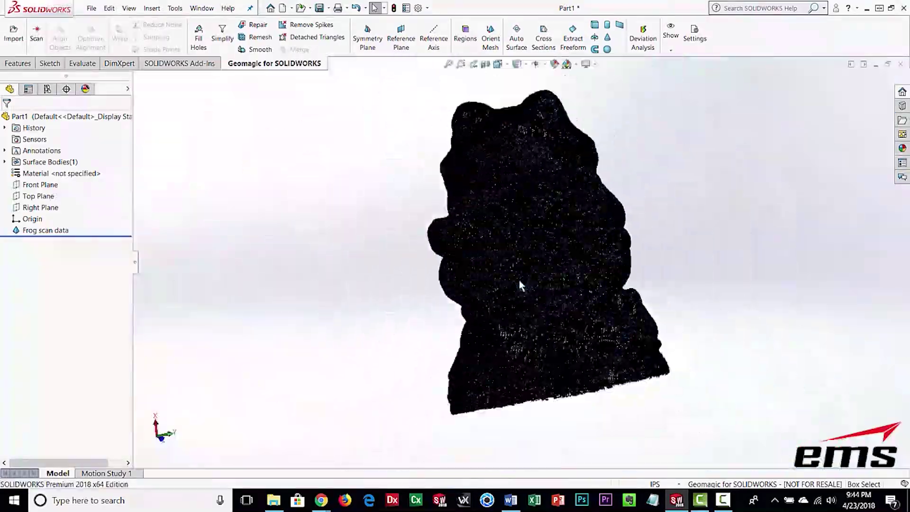
{"action": "left_click", "coordinate": [671, 53]}
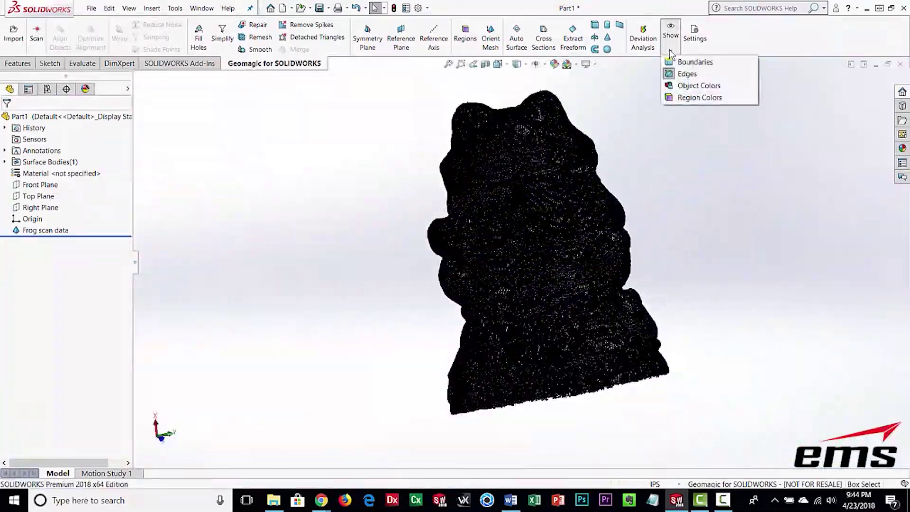
{"action": "left_click", "coordinate": [683, 76]}
Remesh the Frog scan data with an edge length of 0.01273717 in, preserving sharp edges at an angle of 45.
{"action": "middle_click_drag", "start_coordinate": [490, 256], "coordinate": [480, 318]}
{"action": "scroll", "coordinate": [531, 258], "scroll_direction": "down", "scroll_amount": 4}
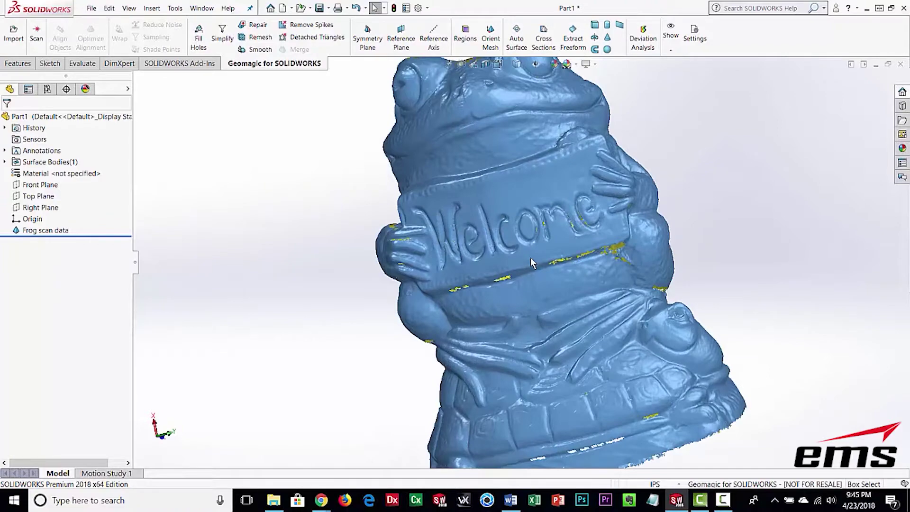
{"action": "middle_click_drag", "start_coordinate": [530, 258], "coordinate": [496, 292]}
{"action": "scroll", "coordinate": [496, 292], "scroll_direction": "up", "scroll_amount": 2}
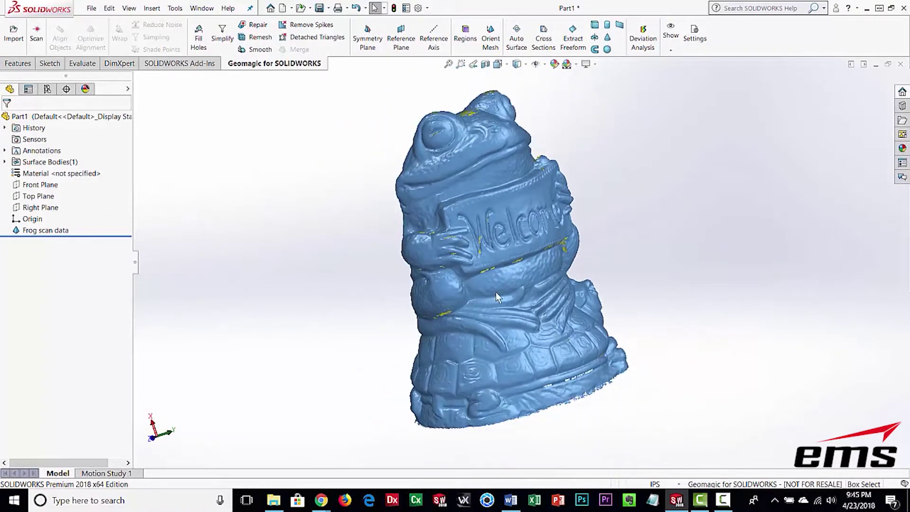
{"action": "left_click", "coordinate": [256, 37]}
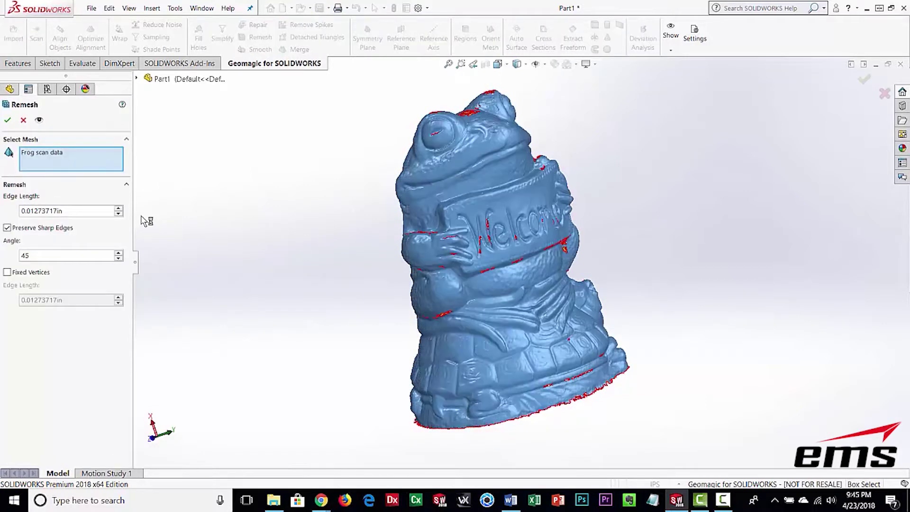
{"action": "left_click", "coordinate": [7, 120]}
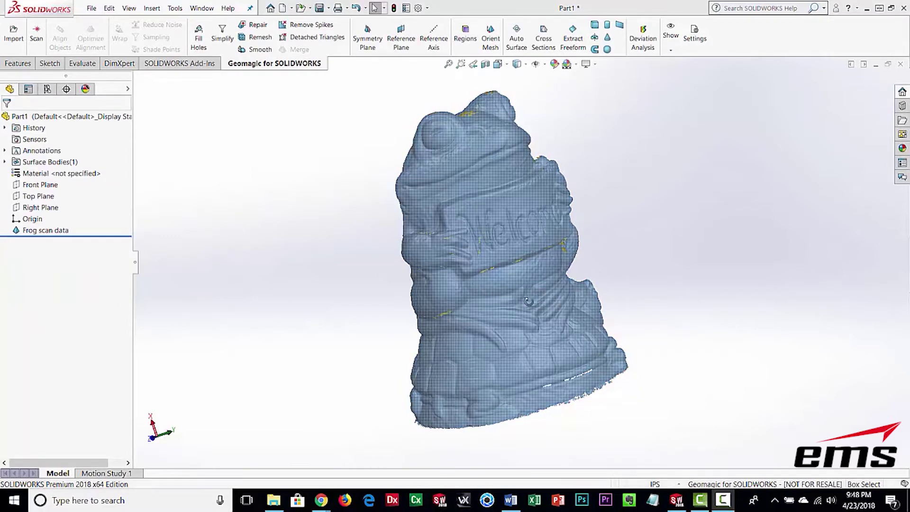
Display the edges of the remeshed frog scan and examine its triangles close up around the belly and legs.
{"action": "middle_click_drag", "start_coordinate": [514, 291], "coordinate": [673, 114]}
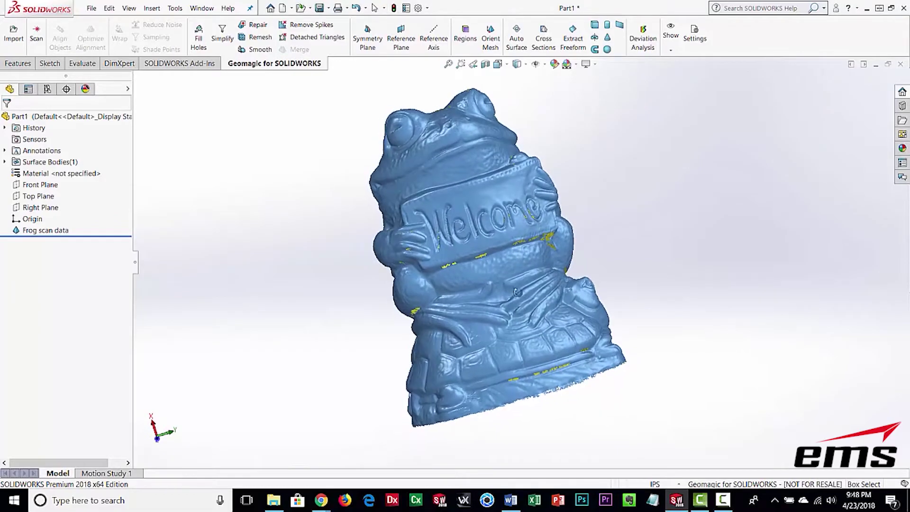
{"action": "left_click", "coordinate": [671, 49]}
{"action": "left_click", "coordinate": [677, 74]}
{"action": "scroll", "coordinate": [492, 258], "scroll_direction": "down", "scroll_amount": 10}
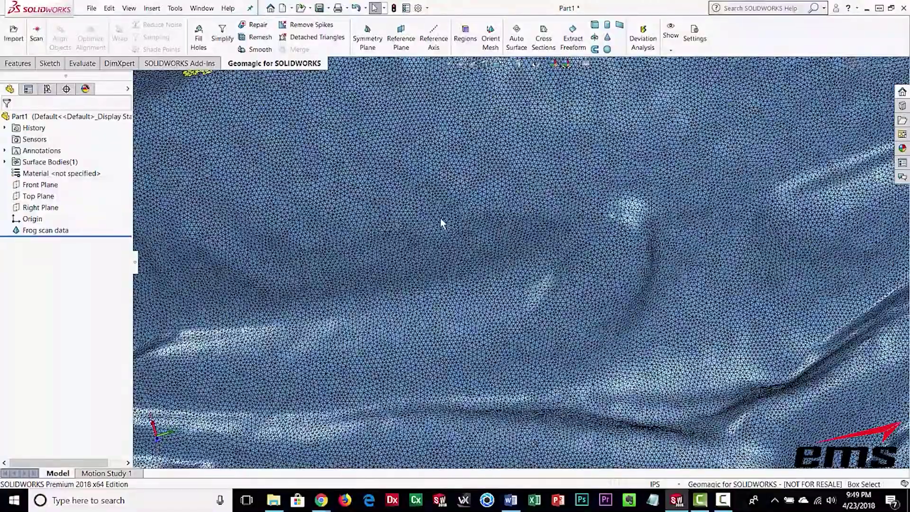
Examine the remeshed triangles on the frog's belly and legs close up, and hide the mesh edges again.
{"action": "scroll", "coordinate": [409, 272], "scroll_direction": "down", "scroll_amount": 4}
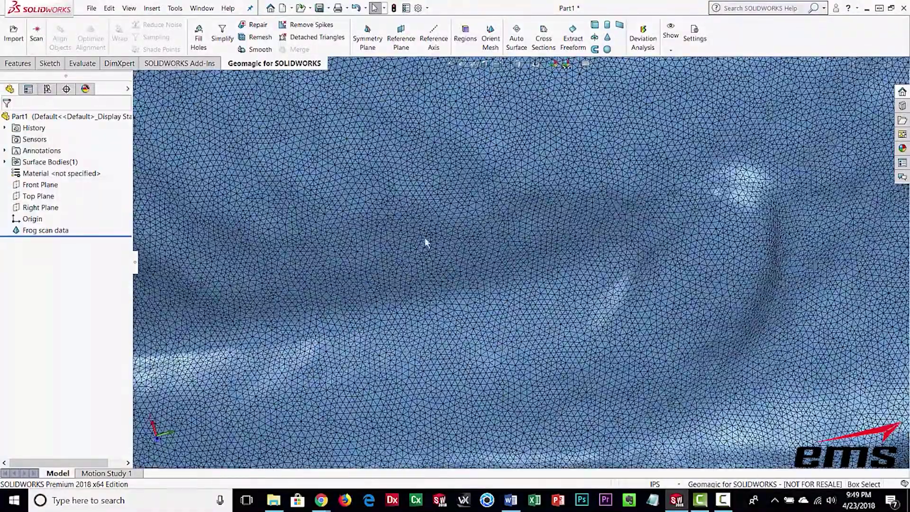
{"action": "scroll", "coordinate": [494, 307], "scroll_direction": "up", "scroll_amount": 12}
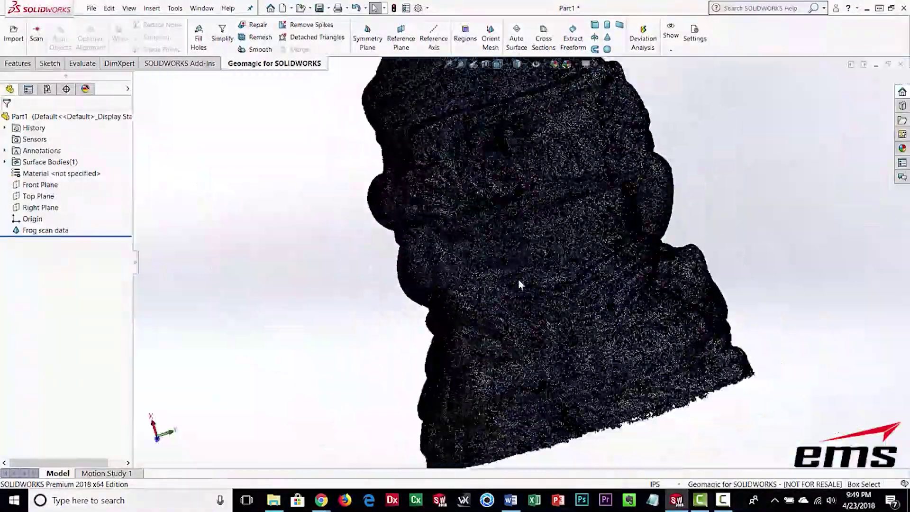
{"action": "left_click", "coordinate": [672, 49]}
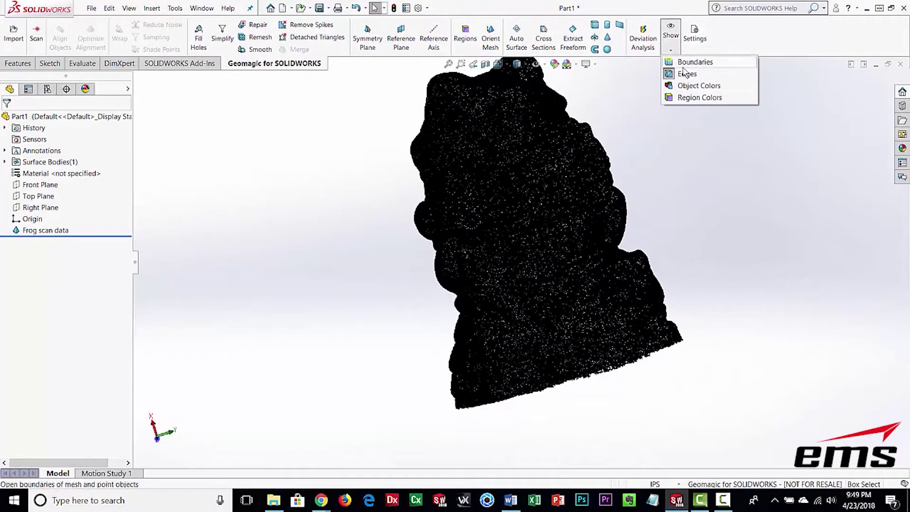
{"action": "left_click", "coordinate": [687, 74]}
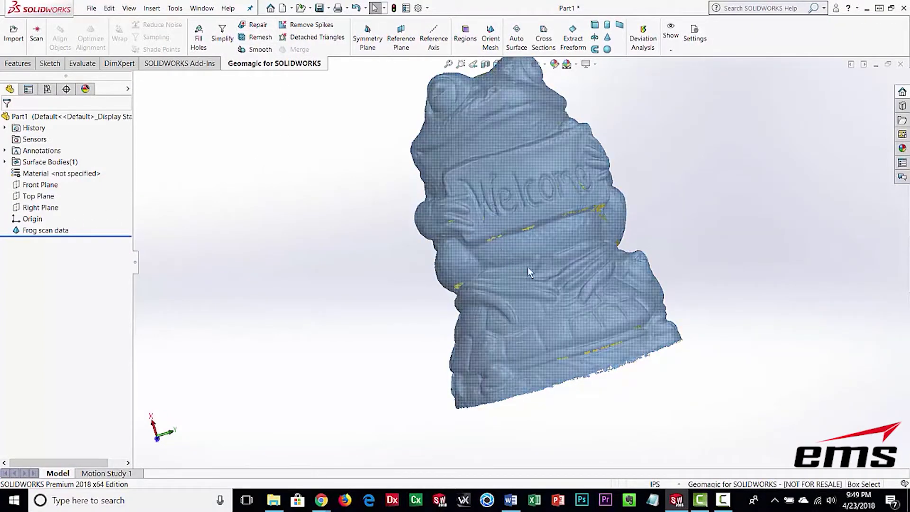
{"action": "middle_click_drag", "start_coordinate": [525, 259], "coordinate": [423, 177]}
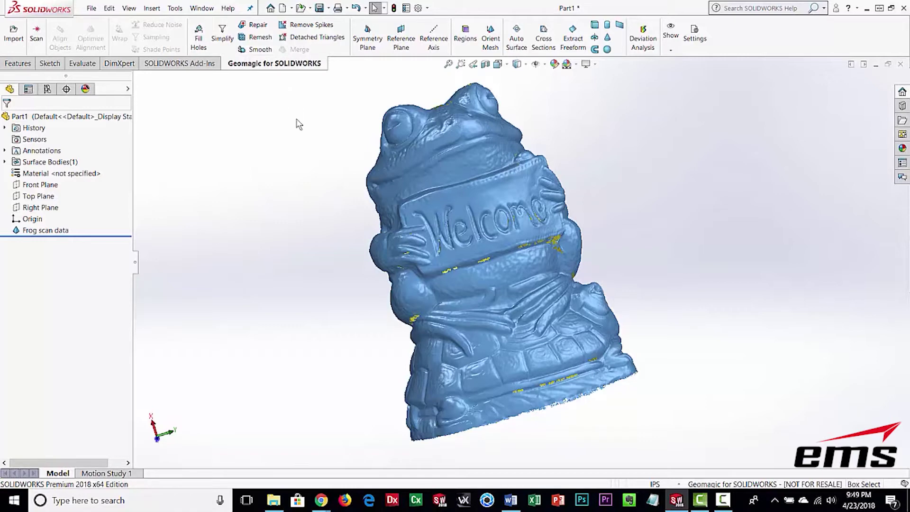
Simplify the Frog scan data mesh to a target percentage of 30% with a curvature priority of 7.
{"action": "left_click", "coordinate": [222, 34]}
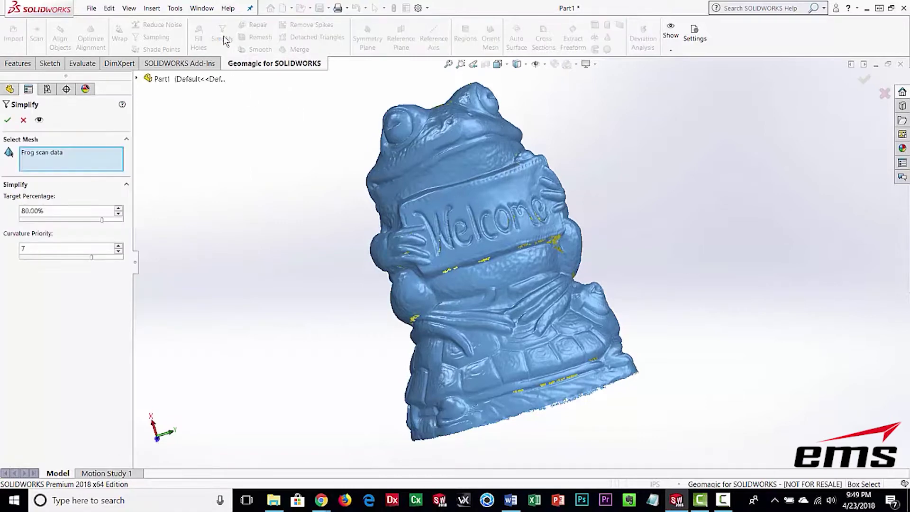
{"action": "double_click", "coordinate": [53, 212]}
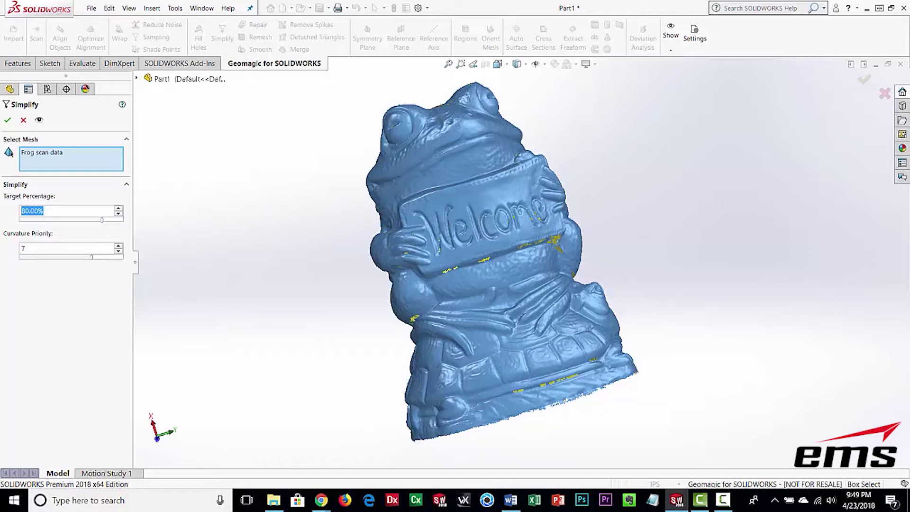
{"action": "type", "text": "30"}
{"action": "key", "text": "Return"}
{"action": "left_click", "coordinate": [8, 120]}
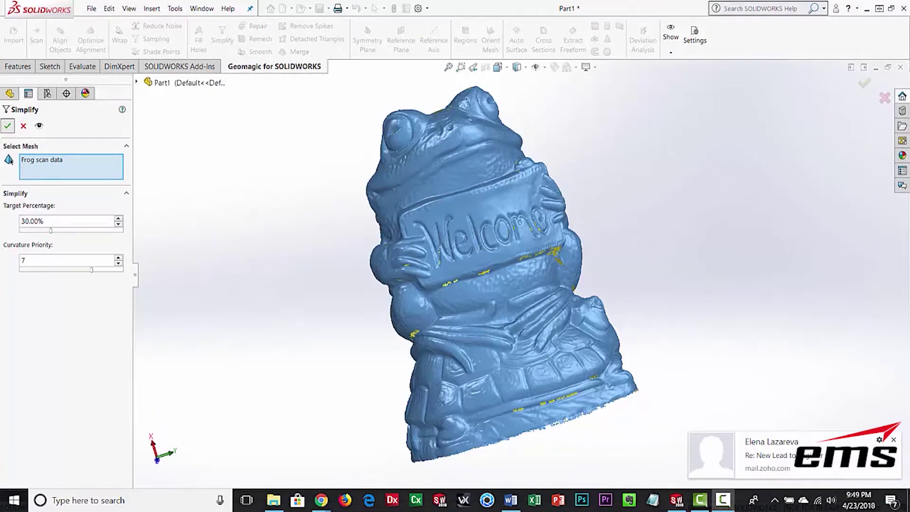
{"action": "left_click", "coordinate": [893, 440]}
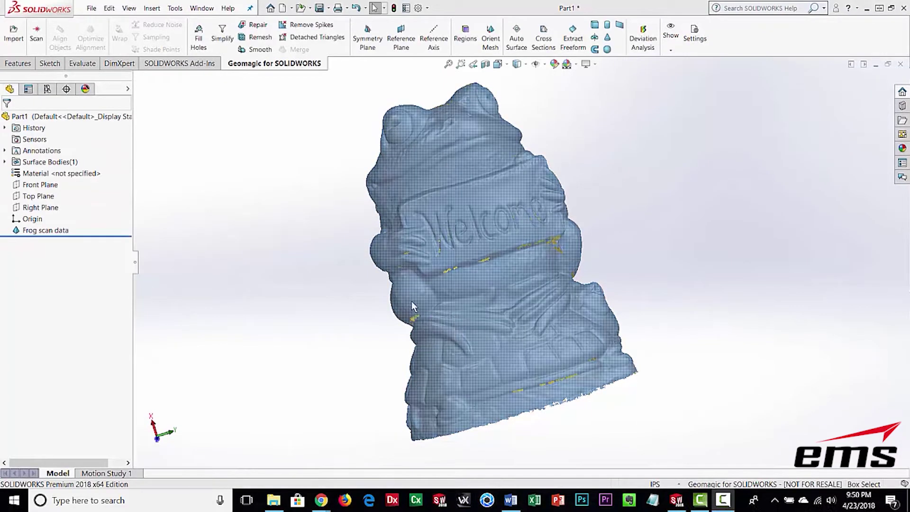
Display the edges of the simplified frog mesh and examine the triangle density around the Welcome lettering and below the sign.
{"action": "left_click", "coordinate": [672, 50]}
{"action": "left_click", "coordinate": [686, 74]}
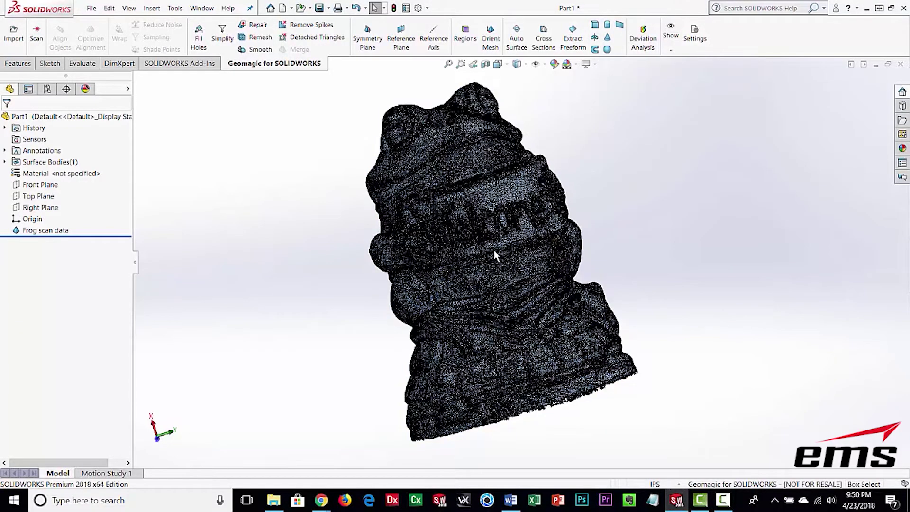
{"action": "scroll", "coordinate": [494, 249], "scroll_direction": "down", "scroll_amount": 10}
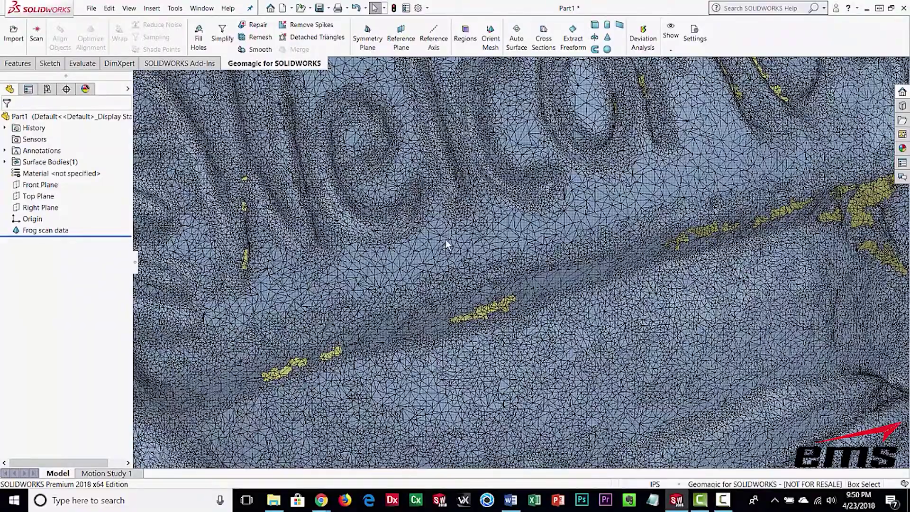
{"action": "scroll", "coordinate": [451, 233], "scroll_direction": "up", "scroll_amount": 8}
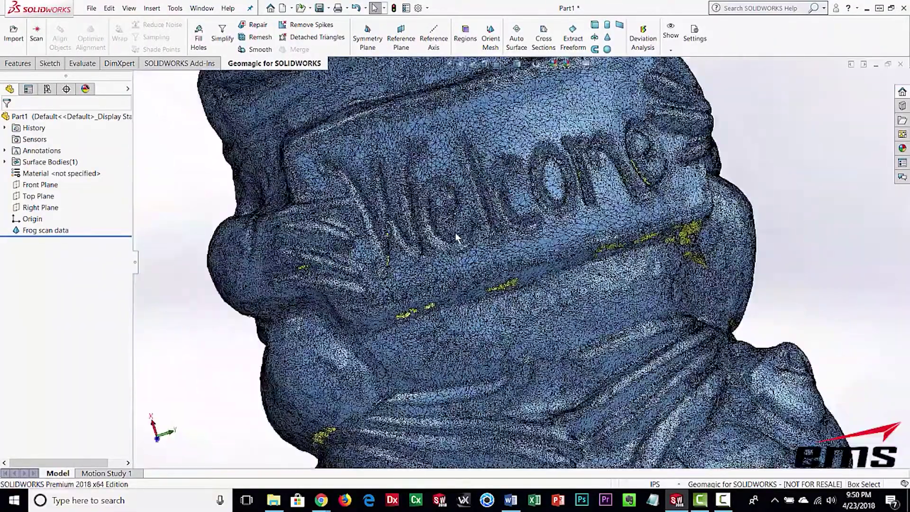
{"action": "middle_click_drag", "start_coordinate": [455, 232], "coordinate": [507, 256]}
{"action": "scroll", "coordinate": [507, 256], "scroll_direction": "down", "scroll_amount": 3}
{"action": "scroll", "coordinate": [508, 256], "scroll_direction": "down", "scroll_amount": 4}
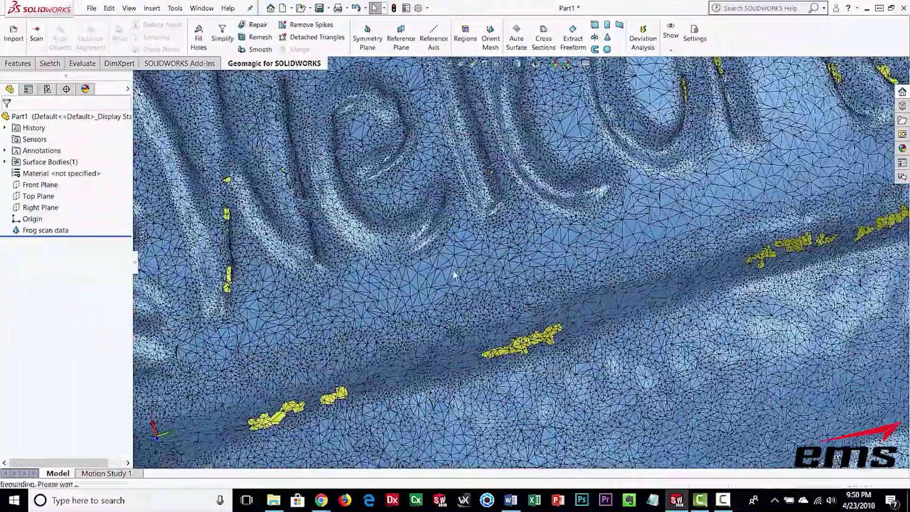
{"action": "scroll", "coordinate": [404, 302], "scroll_direction": "down", "scroll_amount": 2}
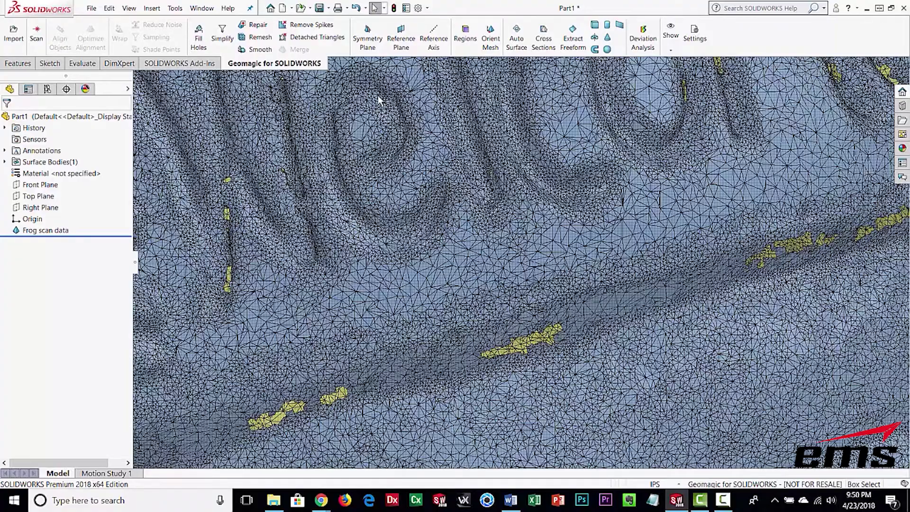
{"action": "scroll", "coordinate": [421, 255], "scroll_direction": "down", "scroll_amount": 10}
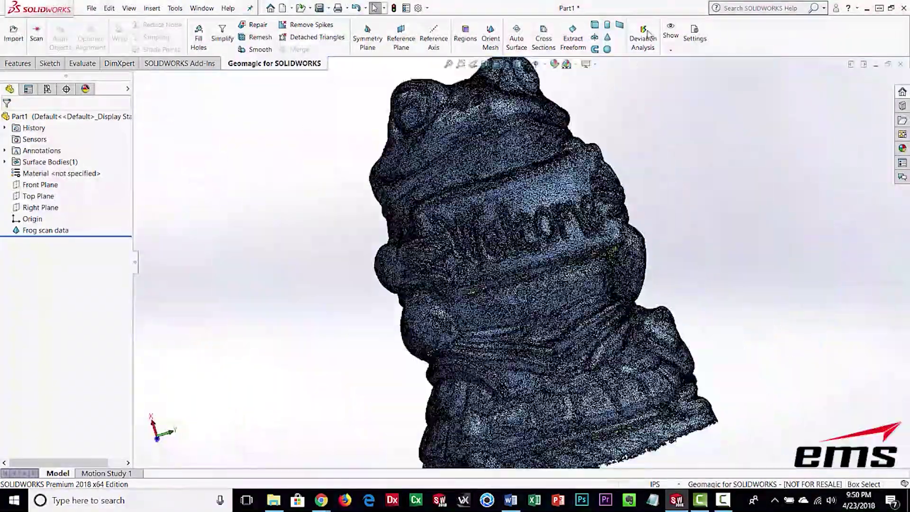
Hide the mesh edges and look over the simplified frog from the front for open holes.
{"action": "left_click", "coordinate": [671, 50]}
{"action": "left_click", "coordinate": [685, 73]}
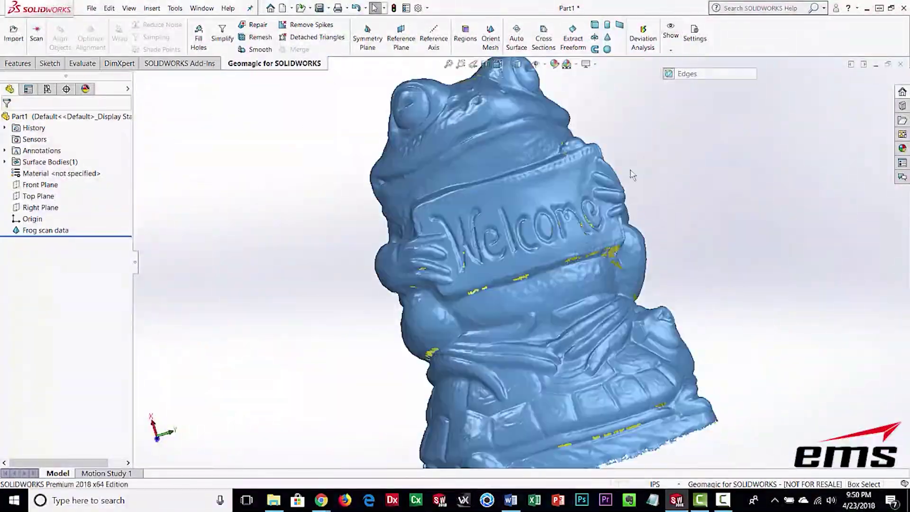
{"action": "middle_click_drag", "start_coordinate": [574, 326], "coordinate": [514, 218]}
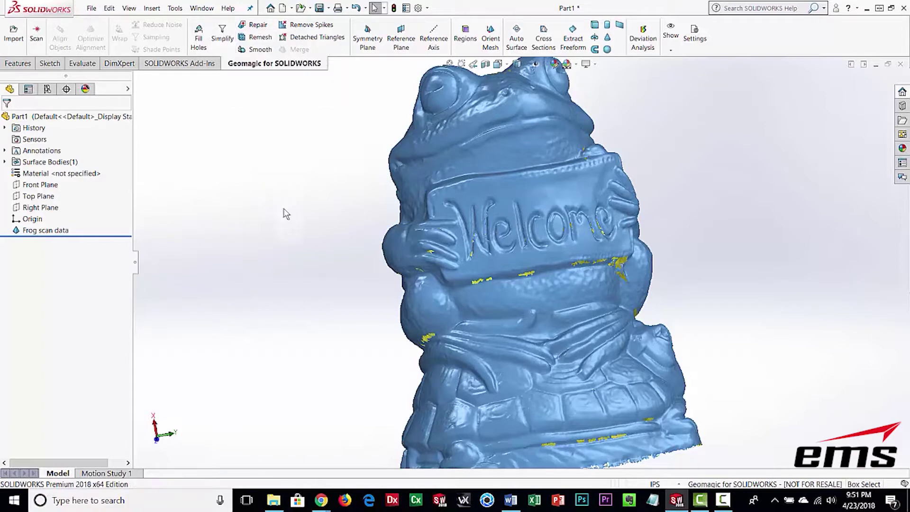
{"action": "middle_click_drag", "start_coordinate": [584, 334], "coordinate": [392, 209]}
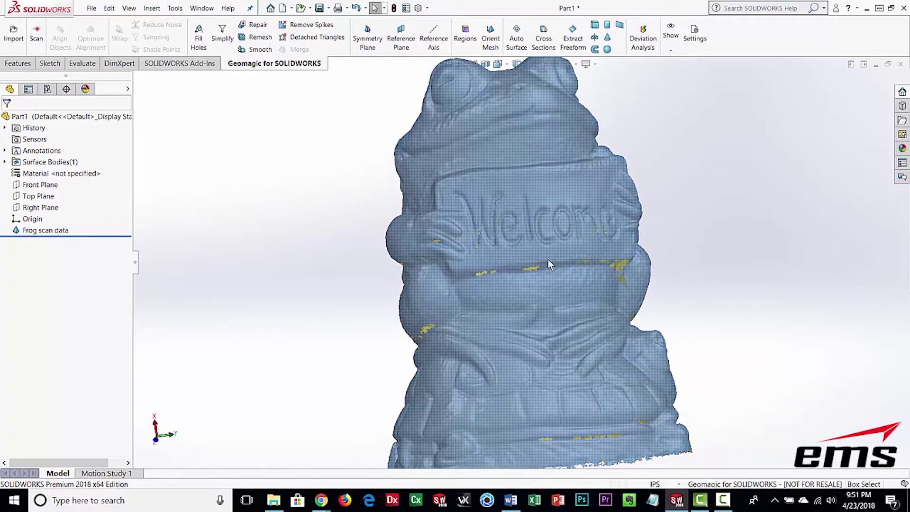
{"action": "scroll", "coordinate": [549, 259], "scroll_direction": "down", "scroll_amount": 3}
{"action": "scroll", "coordinate": [550, 277], "scroll_direction": "up", "scroll_amount": 5}
{"action": "mouse_move", "coordinate": [542, 260]}
{"action": "middle_mouse_down"}
{"action": "mouse_move", "coordinate": [540, 228]}
{"action": "mouse_move", "coordinate": [543, 266]}
{"action": "middle_mouse_up"}
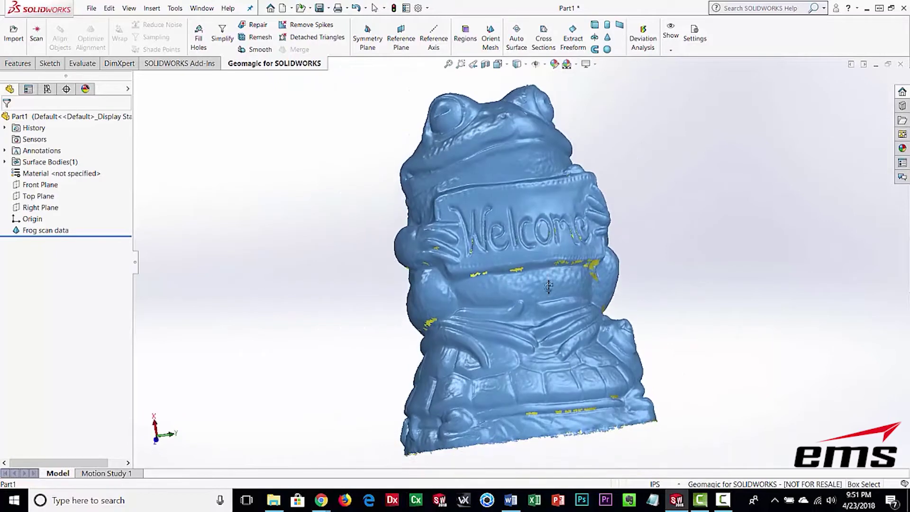
Start Fill Holes and close the hole beneath the middle of the Welcome sign with Tangent Fill.
{"action": "left_click", "coordinate": [199, 50]}
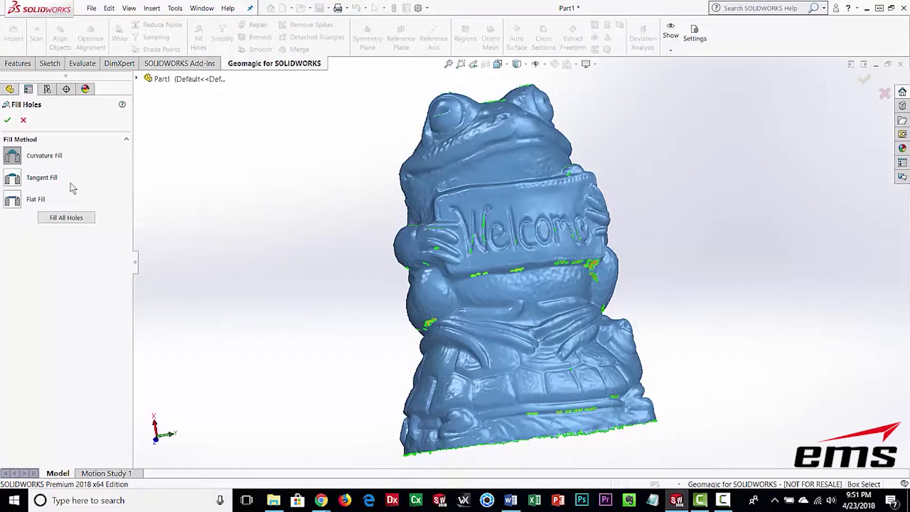
{"action": "left_click", "coordinate": [13, 160]}
{"action": "scroll", "coordinate": [495, 268], "scroll_direction": "down", "scroll_amount": 5}
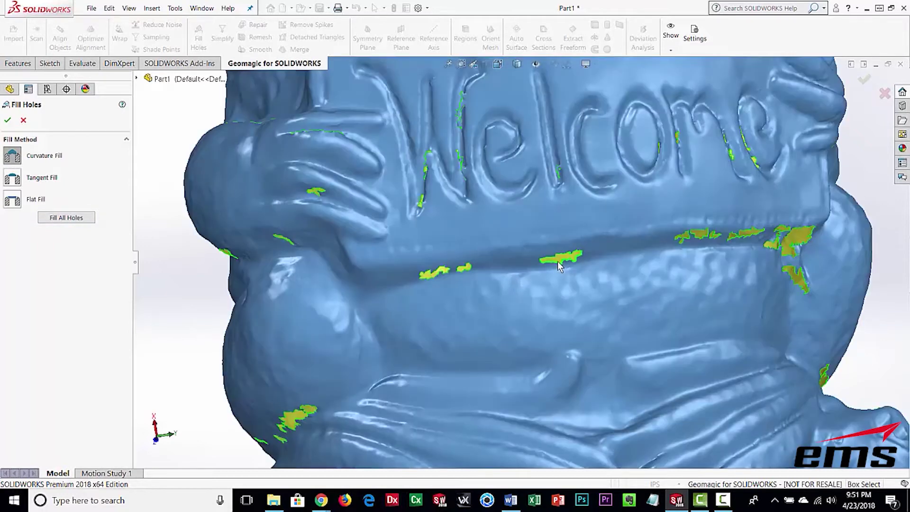
{"action": "left_click", "coordinate": [29, 178]}
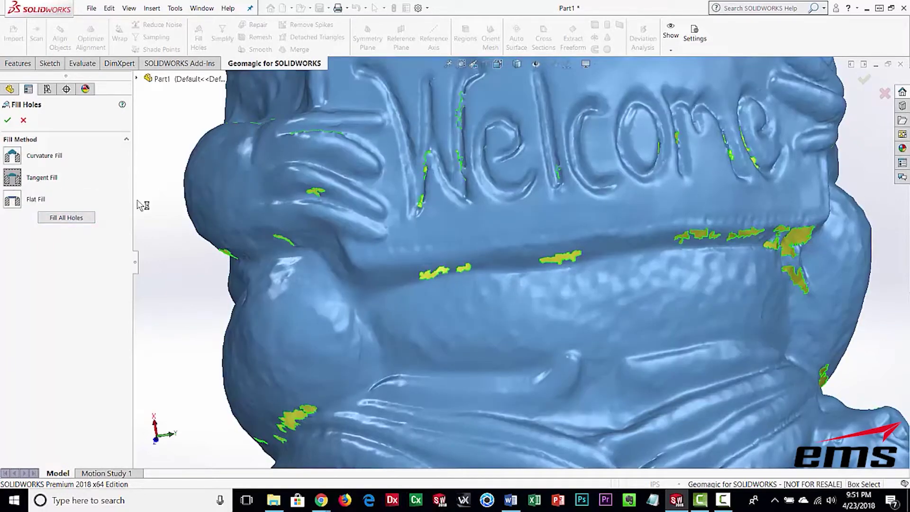
{"action": "left_click", "coordinate": [556, 269]}
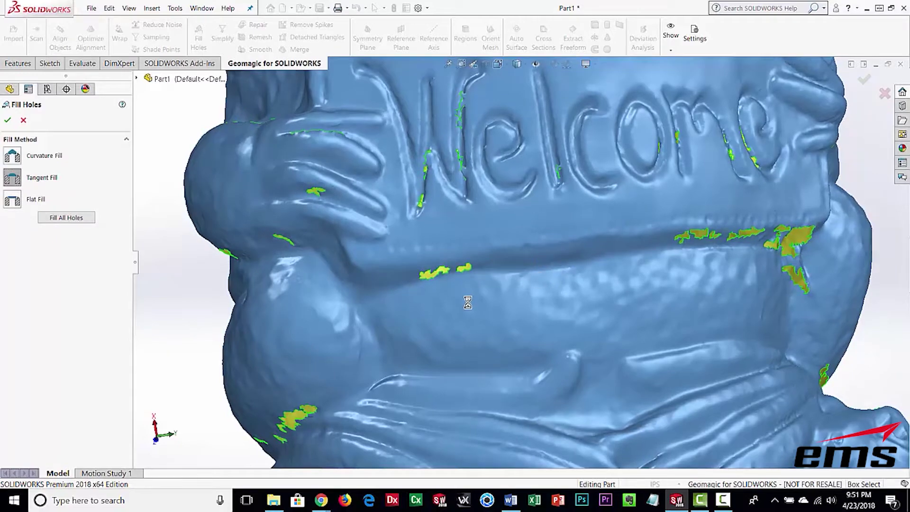
Fill the two neighbouring holes below the W end of the sign's lower edge with Curvature Fill.
{"action": "middle_click_drag", "start_coordinate": [604, 274], "coordinate": [606, 251]}
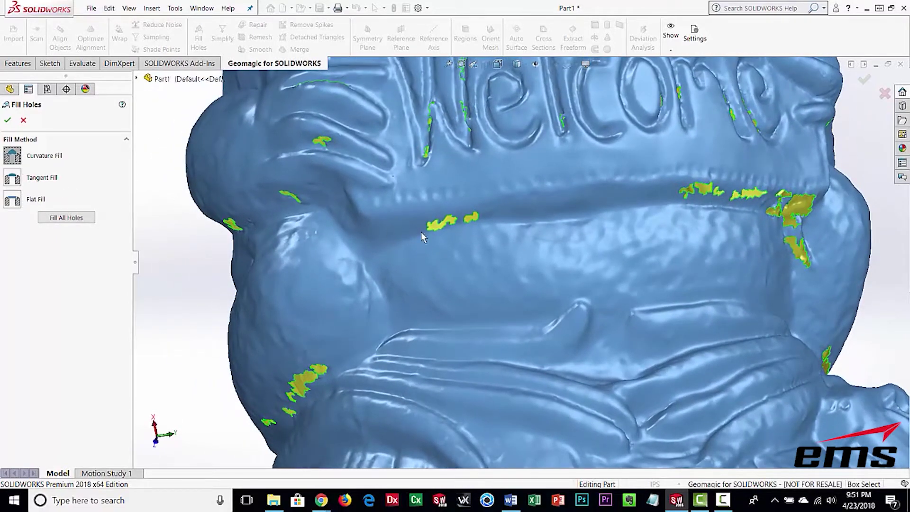
{"action": "left_click", "coordinate": [440, 226]}
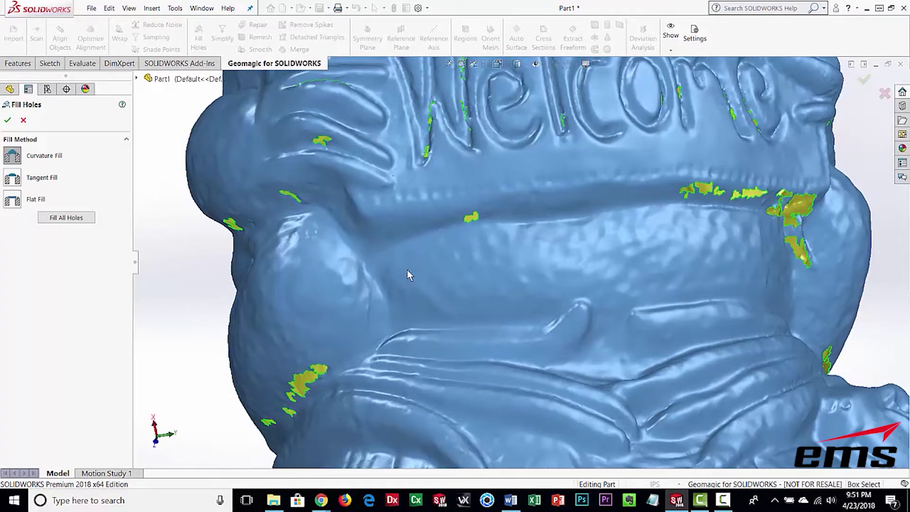
{"action": "left_click", "coordinate": [473, 221]}
Examine the filled area and the remaining holes around the Welcome lettering and beneath the "me" end of the sign.
{"action": "scroll", "coordinate": [480, 258], "scroll_direction": "down", "scroll_amount": 2}
{"action": "scroll", "coordinate": [480, 257], "scroll_direction": "up", "scroll_amount": 6}
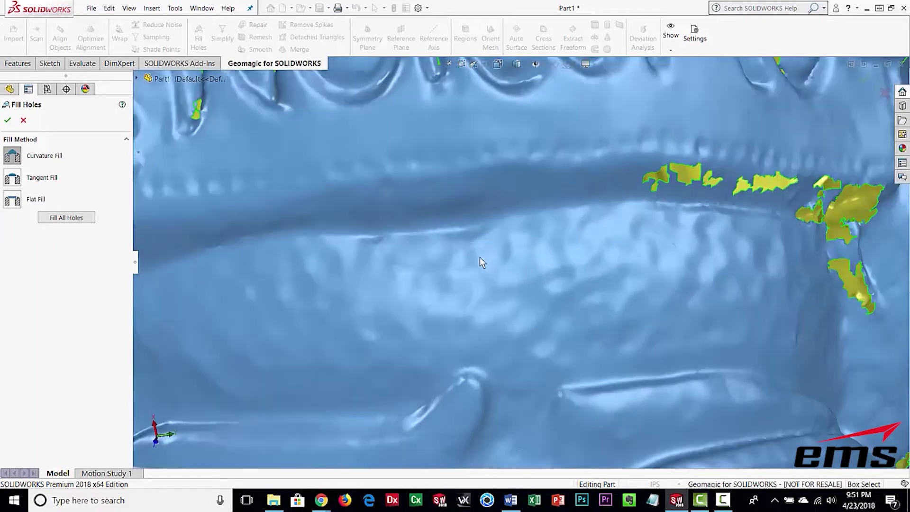
{"action": "scroll", "coordinate": [480, 257], "scroll_direction": "up", "scroll_amount": 3}
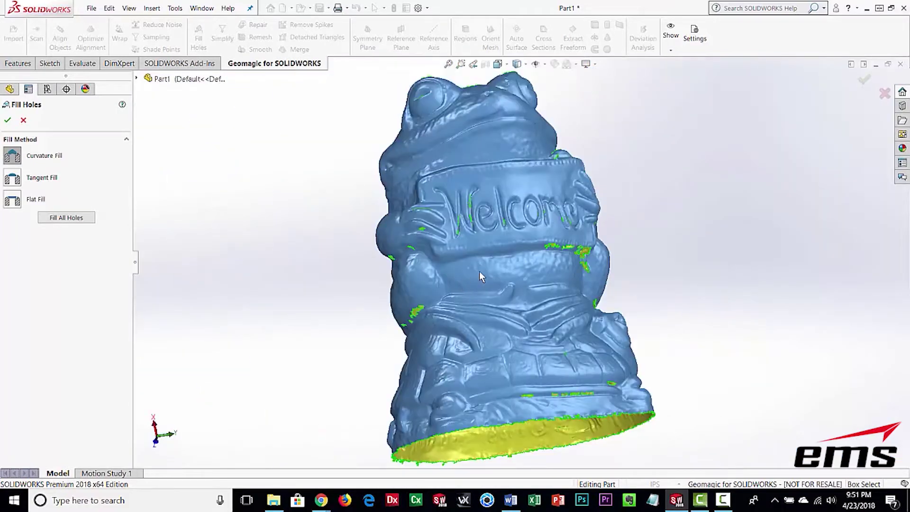
{"action": "scroll", "coordinate": [502, 255], "scroll_direction": "down", "scroll_amount": 7}
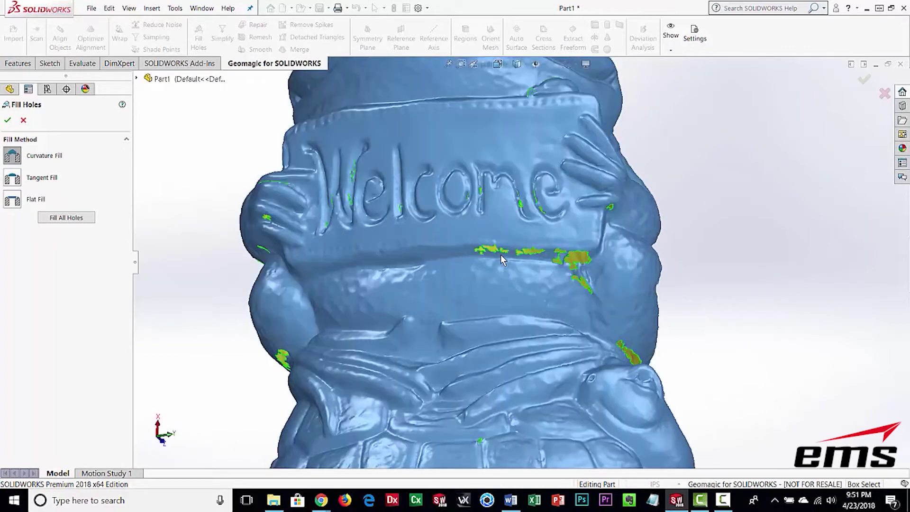
{"action": "scroll", "coordinate": [515, 164], "scroll_direction": "down", "scroll_amount": 2}
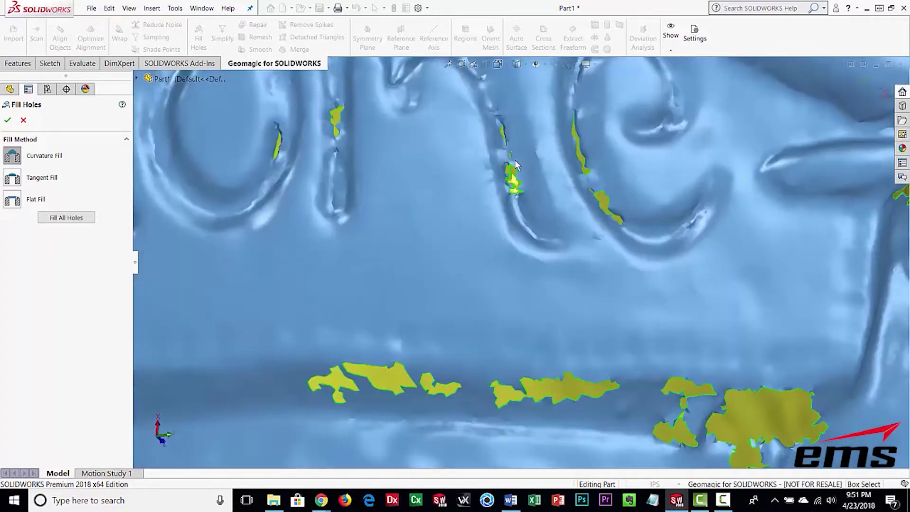
{"action": "scroll", "coordinate": [423, 315], "scroll_direction": "up", "scroll_amount": 5}
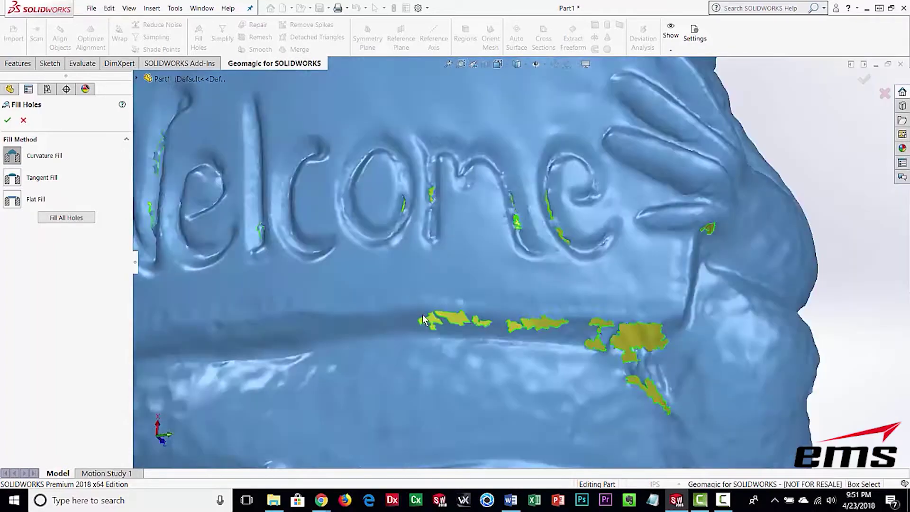
{"action": "scroll", "coordinate": [368, 282], "scroll_direction": "up", "scroll_amount": 3}
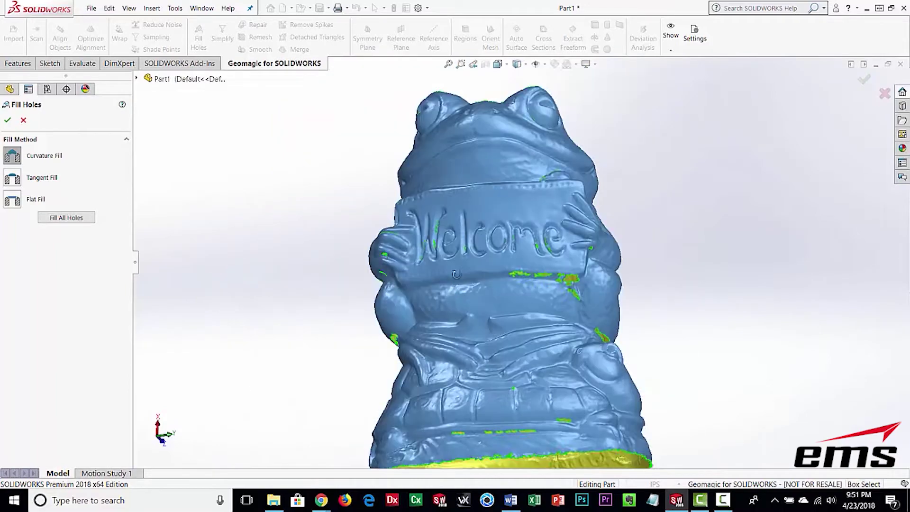
{"action": "middle_click_drag", "start_coordinate": [368, 281], "coordinate": [427, 279]}
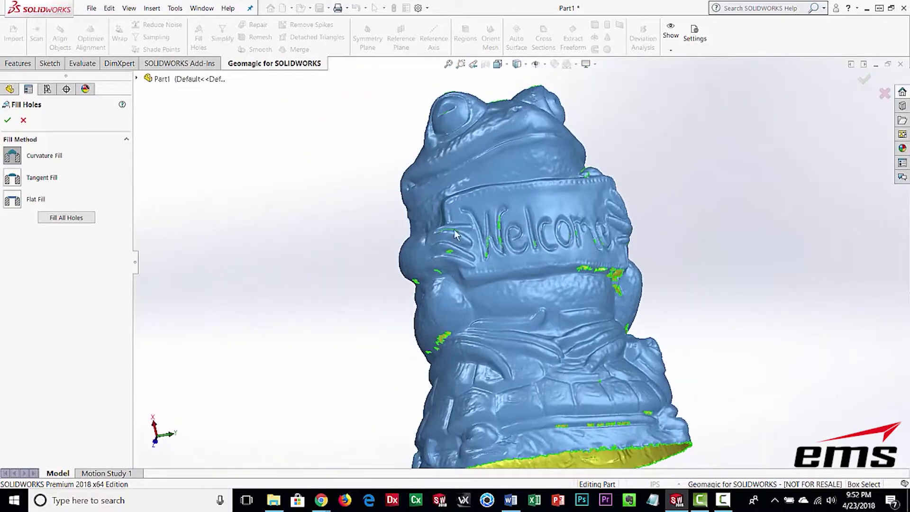
Fill the small hole between the frog's leg and the hand at the W end of the sign with Curvature Fill.
{"action": "middle_click_drag", "start_coordinate": [454, 229], "coordinate": [498, 247]}
{"action": "scroll", "coordinate": [498, 246], "scroll_direction": "down", "scroll_amount": 5}
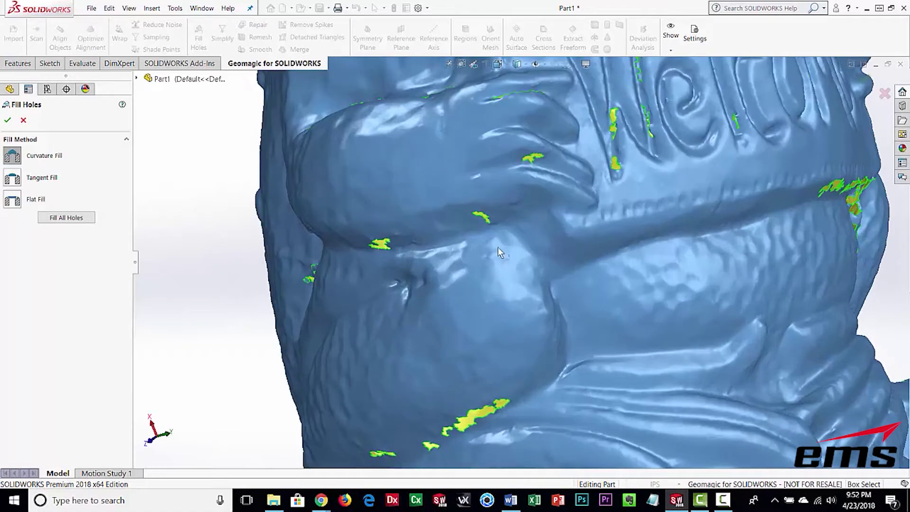
{"action": "left_click", "coordinate": [480, 217]}
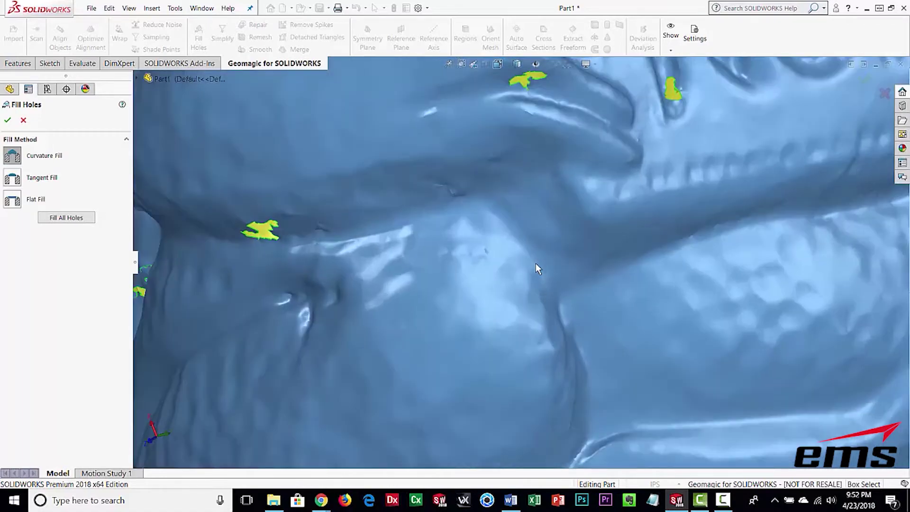
{"action": "scroll", "coordinate": [536, 264], "scroll_direction": "up", "scroll_amount": 5}
{"action": "middle_click_drag", "start_coordinate": [561, 266], "coordinate": [509, 255]}
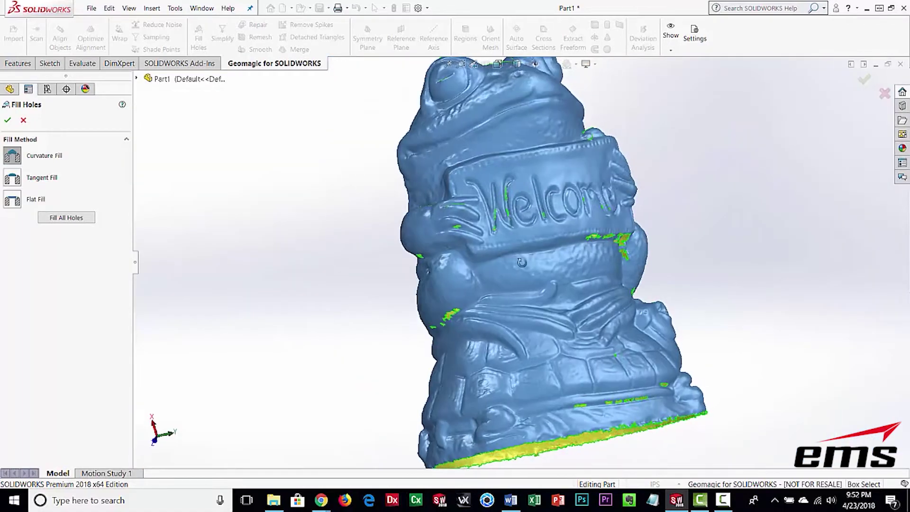
Fill all remaining holes in the frog mesh at once with Curvature Fill, including the open base.
{"action": "scroll", "coordinate": [508, 255], "scroll_direction": "up", "scroll_amount": 2}
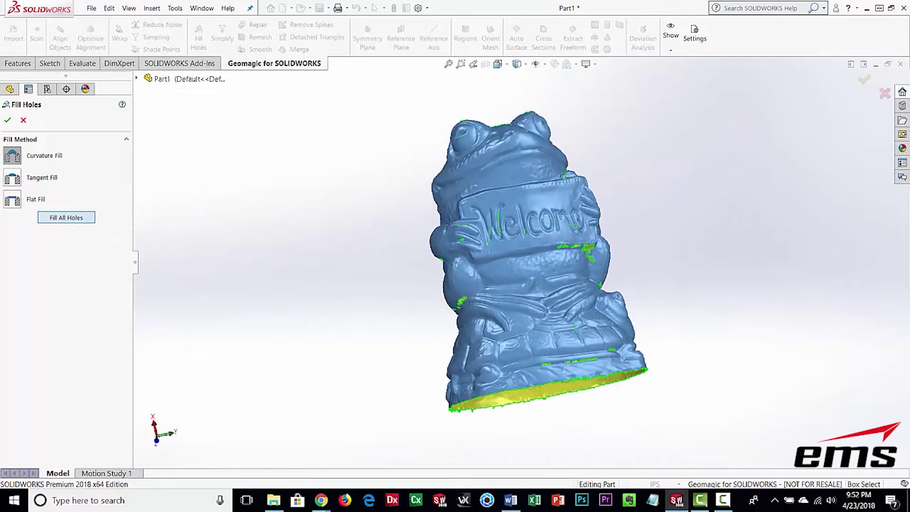
{"action": "left_click", "coordinate": [66, 217]}
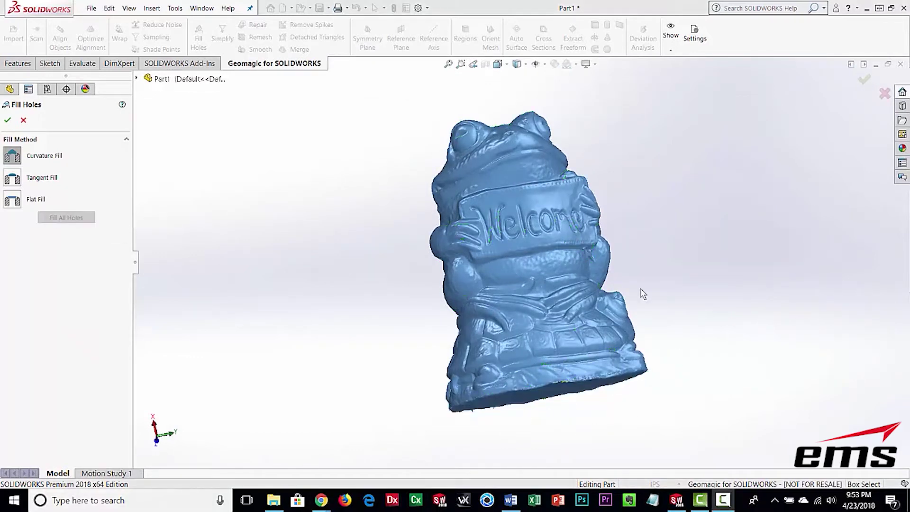
Inspect the filled areas around the sign, the back and the base of the statue, and accept the hole fills.
{"action": "mouse_move", "coordinate": [545, 288]}
{"action": "middle_mouse_down"}
{"action": "mouse_move", "coordinate": [537, 320]}
{"action": "mouse_move", "coordinate": [531, 286]}
{"action": "middle_mouse_up"}
{"action": "scroll", "coordinate": [534, 235], "scroll_direction": "down", "scroll_amount": 5}
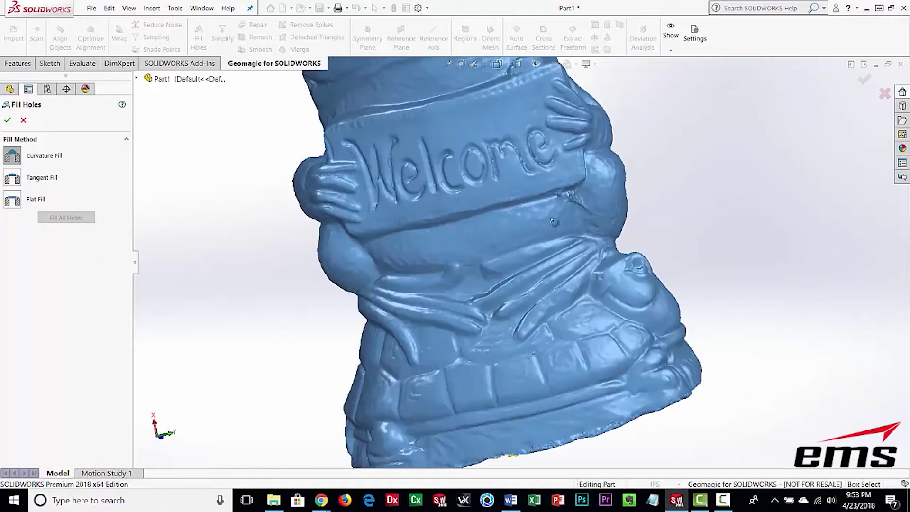
{"action": "middle_click_drag", "start_coordinate": [554, 223], "coordinate": [572, 247]}
{"action": "middle_click_drag", "start_coordinate": [338, 235], "coordinate": [515, 210]}
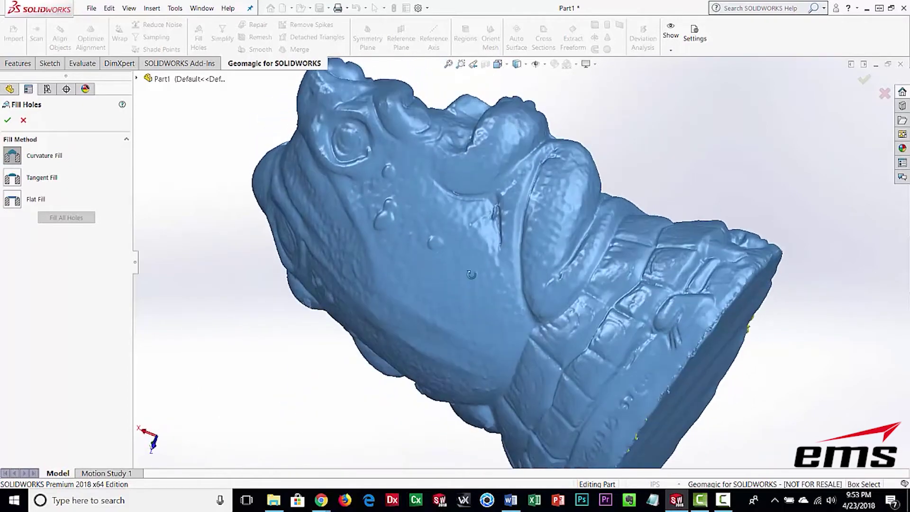
{"action": "middle_click_drag", "start_coordinate": [472, 275], "coordinate": [486, 156]}
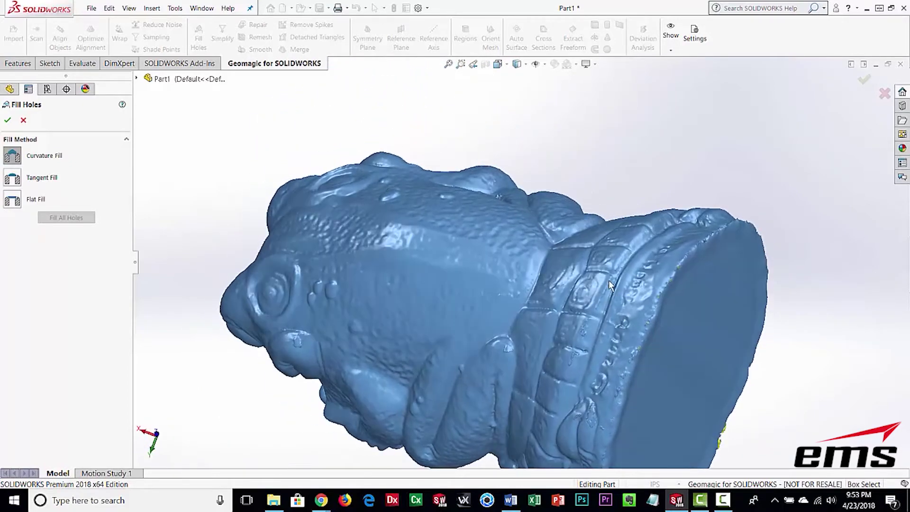
{"action": "middle_click_drag", "start_coordinate": [609, 280], "coordinate": [559, 227]}
{"action": "scroll", "coordinate": [547, 210], "scroll_direction": "down", "scroll_amount": 2}
{"action": "scroll", "coordinate": [550, 262], "scroll_direction": "down", "scroll_amount": 3}
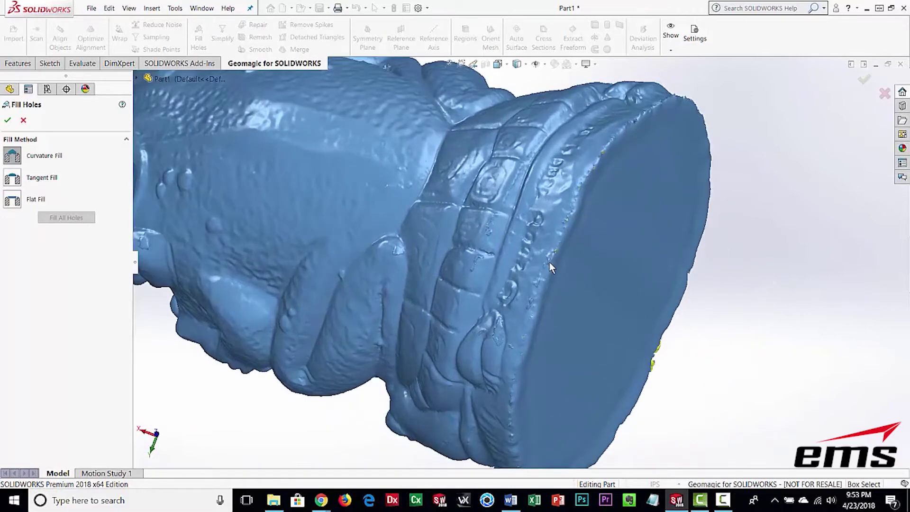
{"action": "scroll", "coordinate": [550, 264], "scroll_direction": "up", "scroll_amount": 3}
{"action": "middle_click_drag", "start_coordinate": [479, 336], "coordinate": [583, 170]}
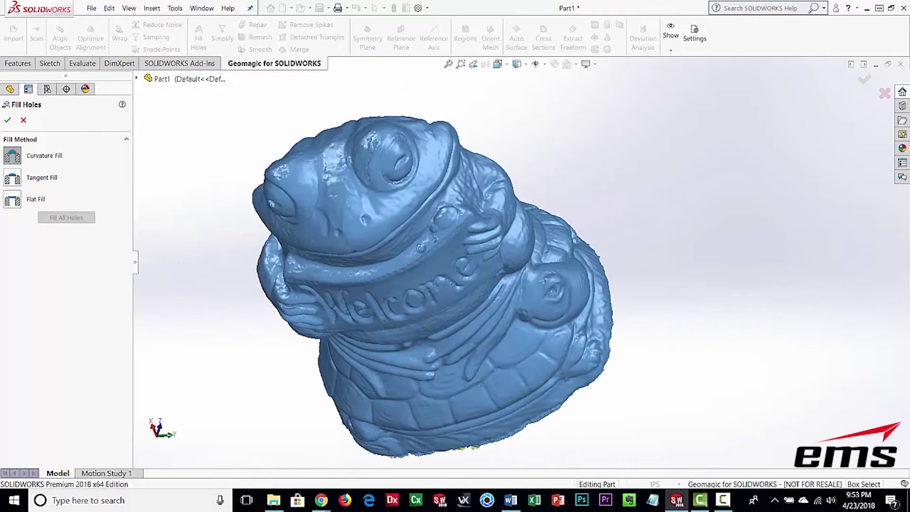
{"action": "middle_click_drag", "start_coordinate": [421, 247], "coordinate": [411, 240]}
{"action": "scroll", "coordinate": [410, 240], "scroll_direction": "down", "scroll_amount": 3}
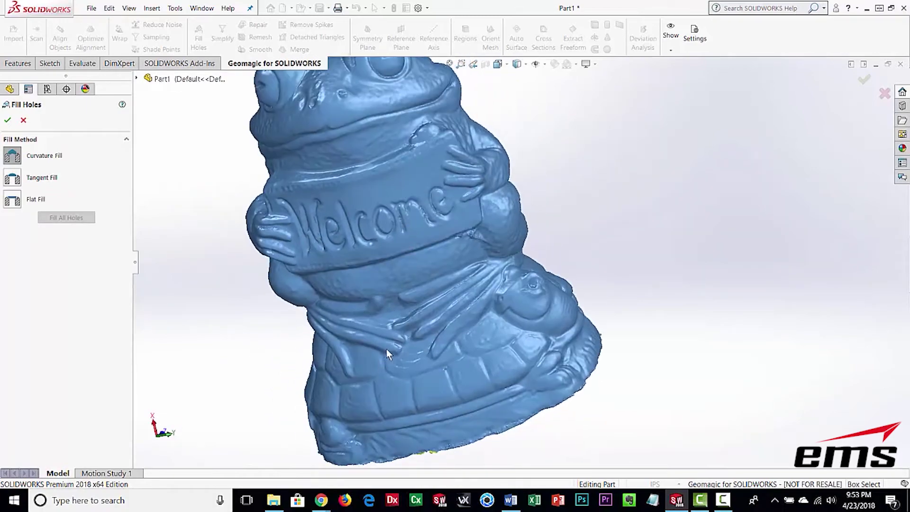
{"action": "middle_click_drag", "start_coordinate": [387, 350], "coordinate": [459, 295]}
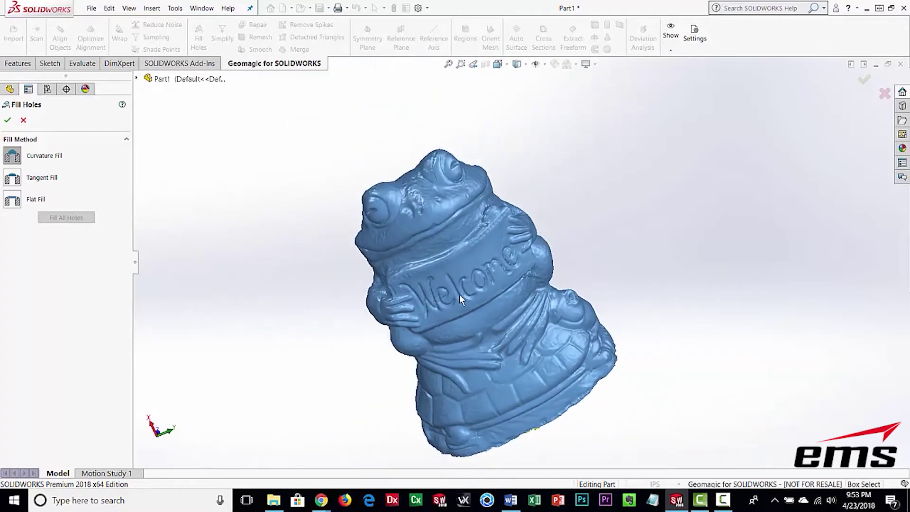
{"action": "middle_click_drag", "start_coordinate": [437, 326], "coordinate": [300, 218]}
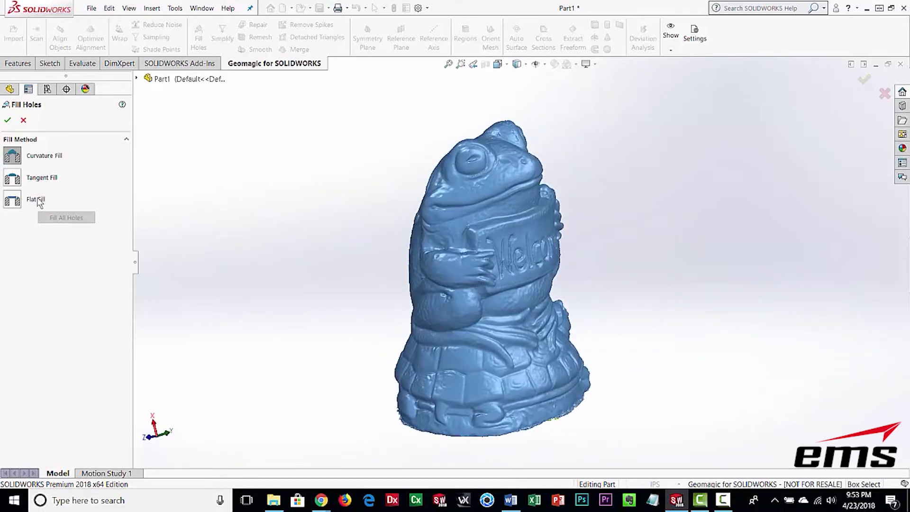
{"action": "left_click", "coordinate": [7, 120]}
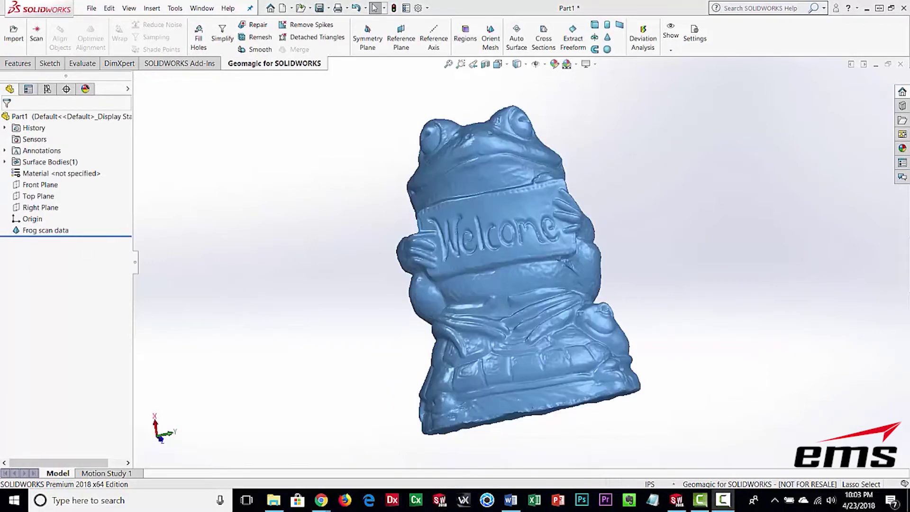
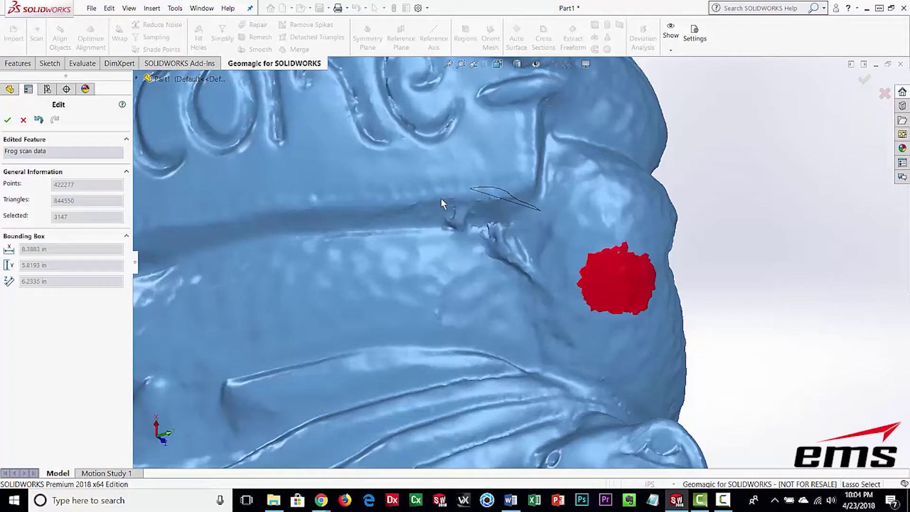
Lasso-select the creased triangles below the "me" end of the Welcome sign, beside the frog's leg.
{"action": "mouse_move", "coordinate": [441, 203]}
{"action": "left_mouse_down"}
{"action": "mouse_move", "coordinate": [434, 222]}
{"action": "mouse_move", "coordinate": [460, 238]}
{"action": "left_mouse_up"}
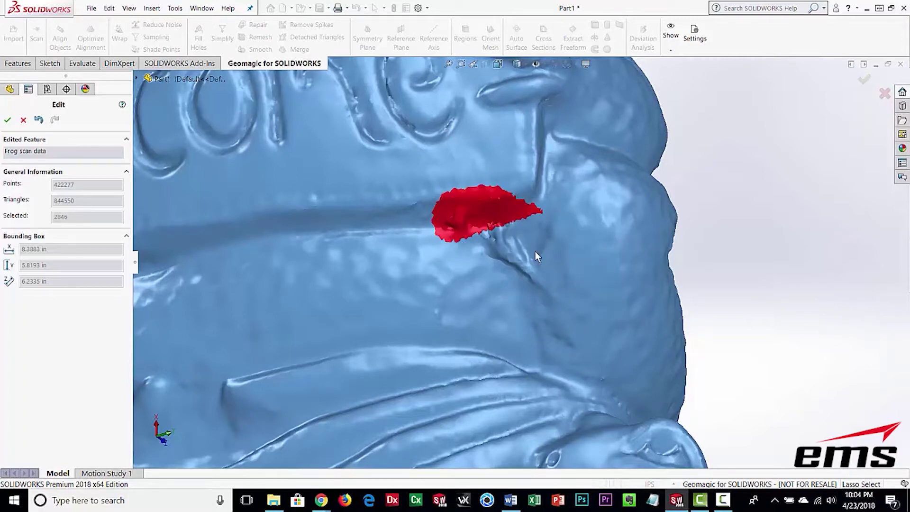
{"action": "left_click_drag", "start_coordinate": [516, 220], "coordinate": [493, 213]}
{"action": "left_click_drag", "start_coordinate": [533, 252], "coordinate": [533, 249]}
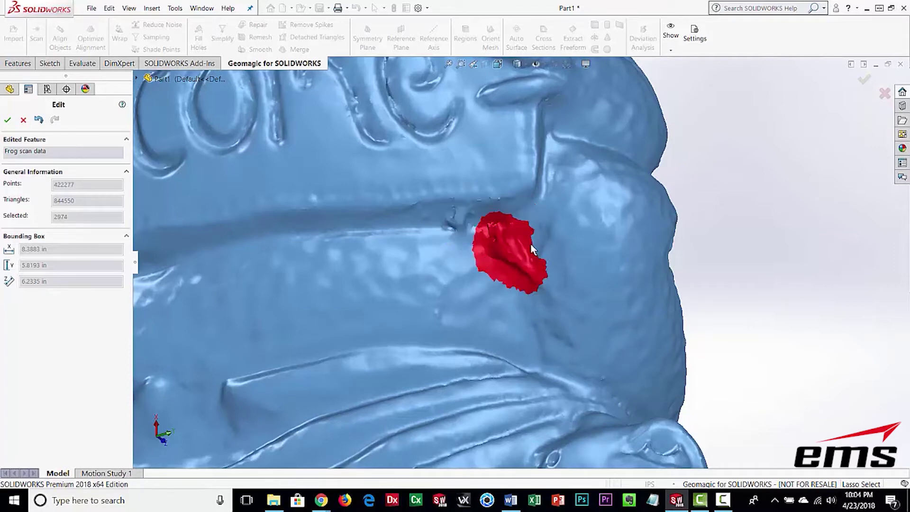
Examine the selected patch beside the leg and check the Select Backfaces and Select Through options.
{"action": "scroll", "coordinate": [532, 247], "scroll_direction": "up", "scroll_amount": 6}
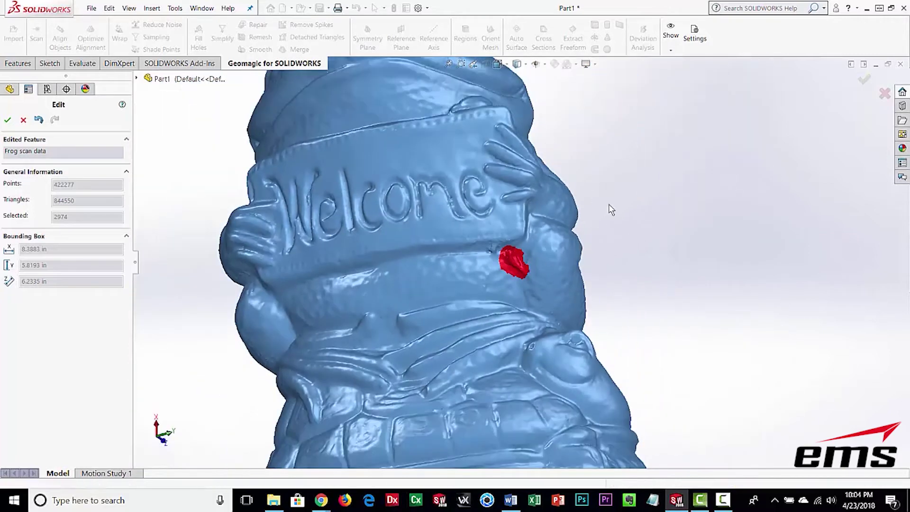
{"action": "right_click", "coordinate": [635, 196]}
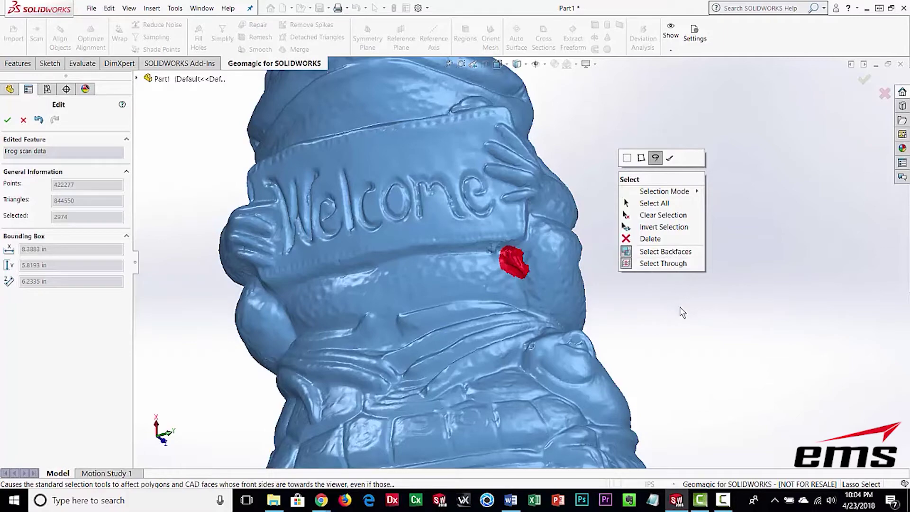
{"action": "scroll", "coordinate": [522, 269], "scroll_direction": "down", "scroll_amount": 6}
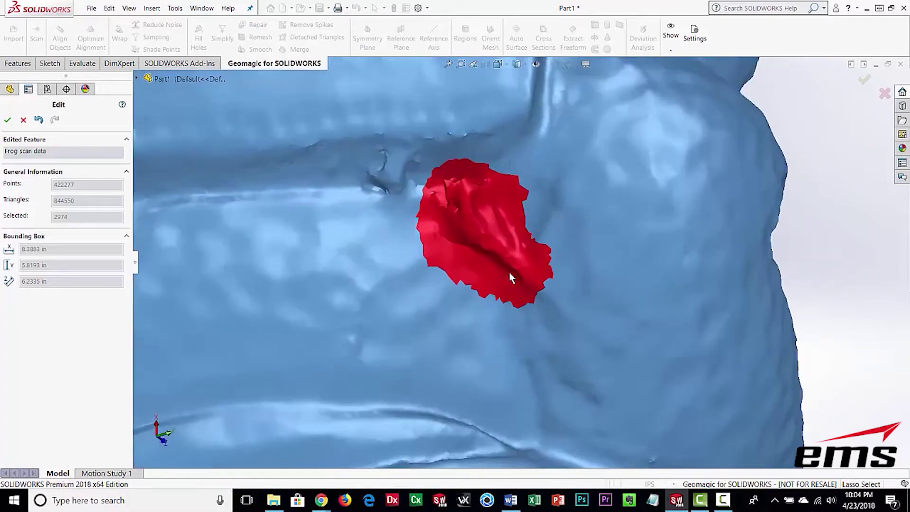
{"action": "middle_click_drag", "start_coordinate": [509, 274], "coordinate": [504, 279]}
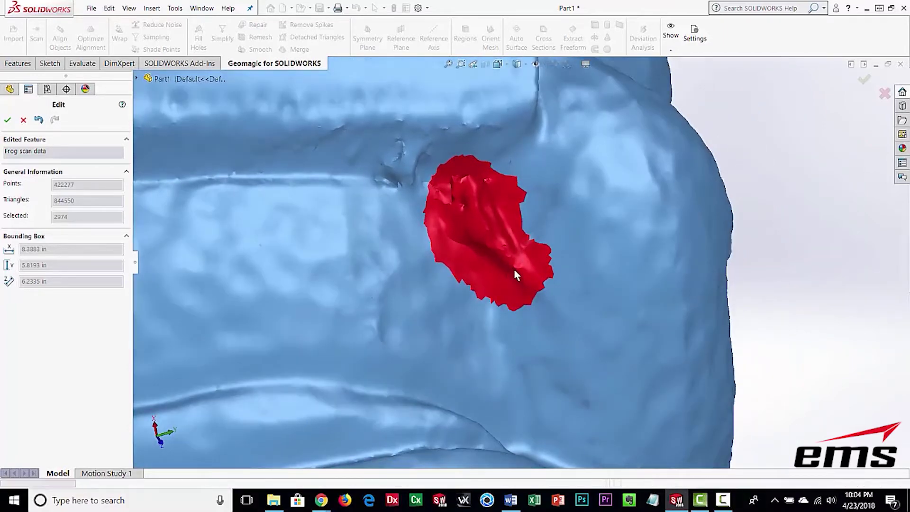
{"action": "scroll", "coordinate": [521, 254], "scroll_direction": "up", "scroll_amount": 4}
{"action": "scroll", "coordinate": [545, 266], "scroll_direction": "up", "scroll_amount": 4}
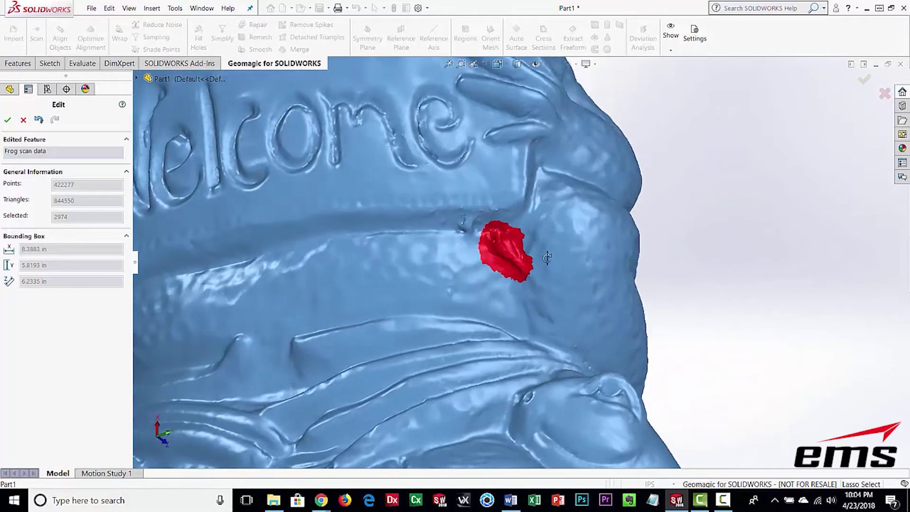
{"action": "scroll", "coordinate": [529, 277], "scroll_direction": "down", "scroll_amount": 4}
{"action": "scroll", "coordinate": [538, 249], "scroll_direction": "up", "scroll_amount": 4}
Deselect the triangles on the frog's back, keeping only the creased patch below the sign selected.
{"action": "middle_click_drag", "start_coordinate": [566, 251], "coordinate": [706, 226]}
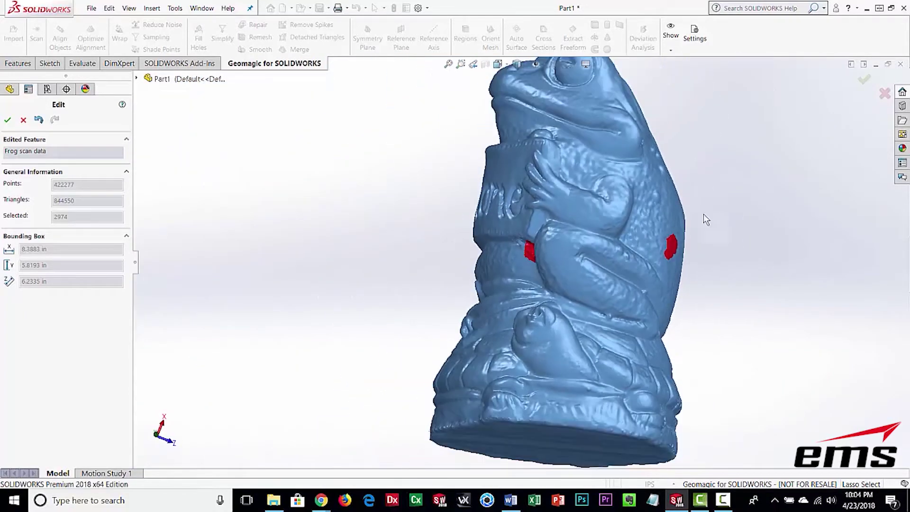
{"action": "mouse_move", "coordinate": [715, 215]}
{"action": "left_mouse_down"}
{"action": "mouse_move", "coordinate": [644, 255]}
{"action": "mouse_move", "coordinate": [704, 276]}
{"action": "mouse_move", "coordinate": [651, 278]}
{"action": "left_mouse_up"}
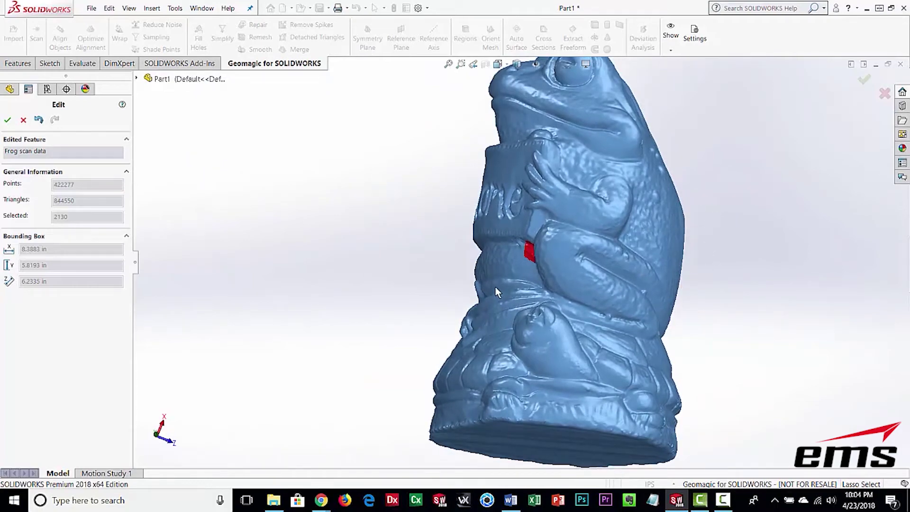
{"action": "middle_click_drag", "start_coordinate": [650, 277], "coordinate": [566, 235]}
Delete the selected creased patch beside the leg and accept the mesh edit.
{"action": "scroll", "coordinate": [534, 245], "scroll_direction": "down", "scroll_amount": 4}
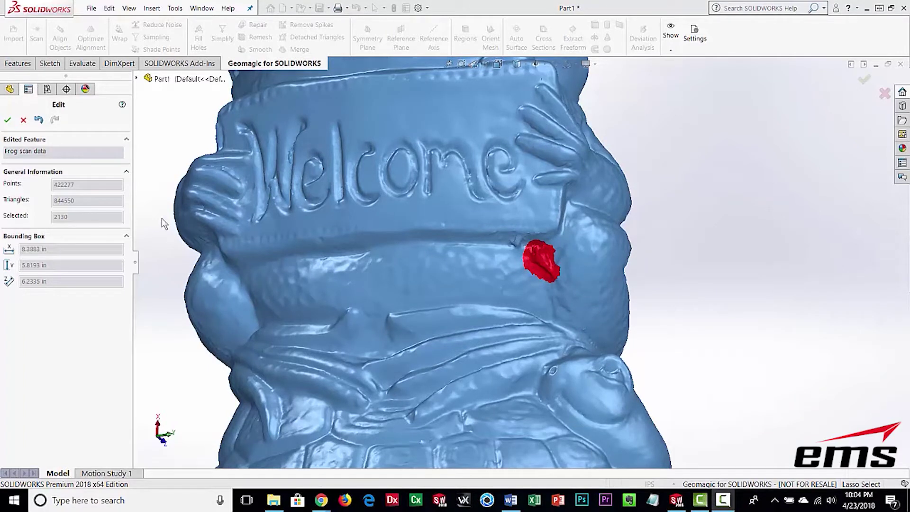
{"action": "key", "text": "Delete"}
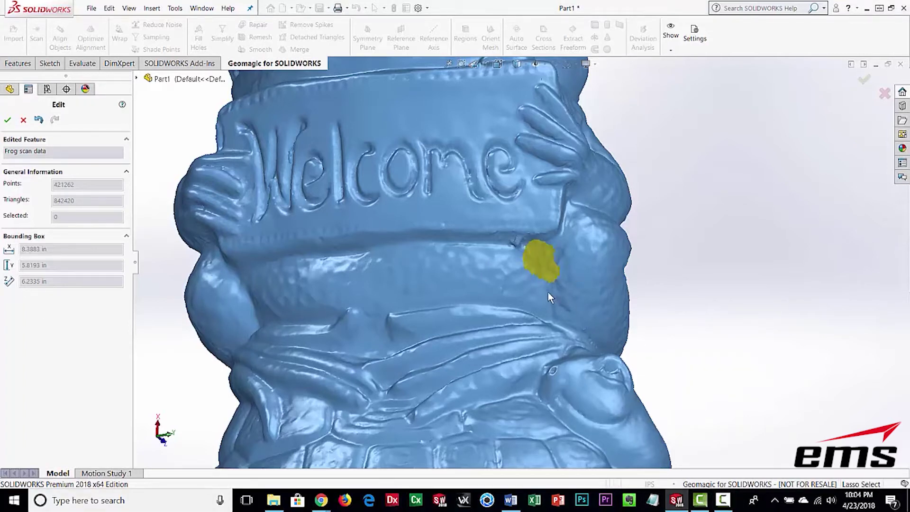
{"action": "middle_click_drag", "start_coordinate": [568, 292], "coordinate": [115, 223]}
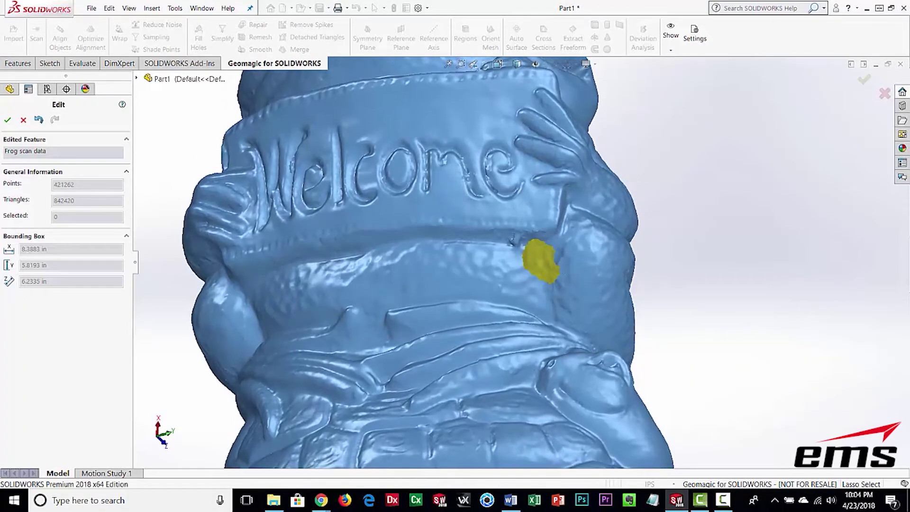
{"action": "left_click", "coordinate": [7, 120]}
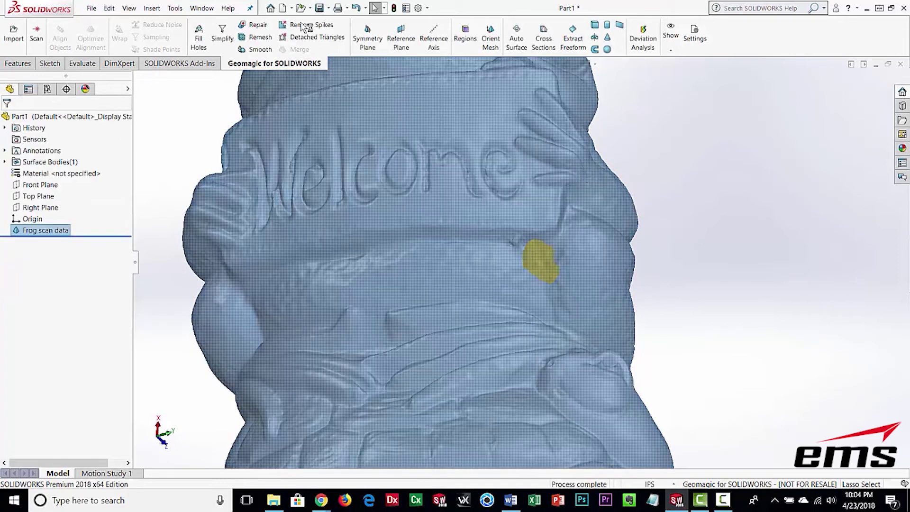
Fill the new hole beside the leg with Curvature Fill and accept the result.
{"action": "left_click", "coordinate": [199, 41]}
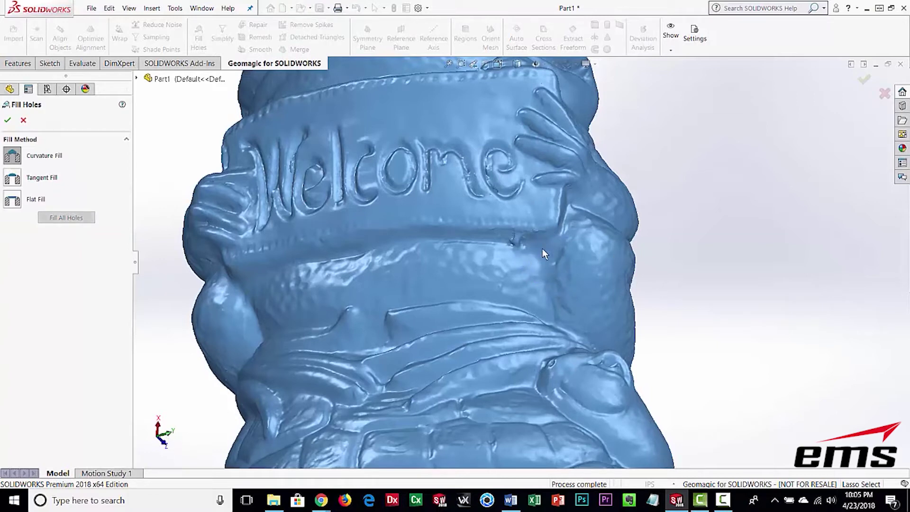
{"action": "middle_click_drag", "start_coordinate": [542, 249], "coordinate": [505, 223]}
{"action": "scroll", "coordinate": [505, 223], "scroll_direction": "down", "scroll_amount": 5}
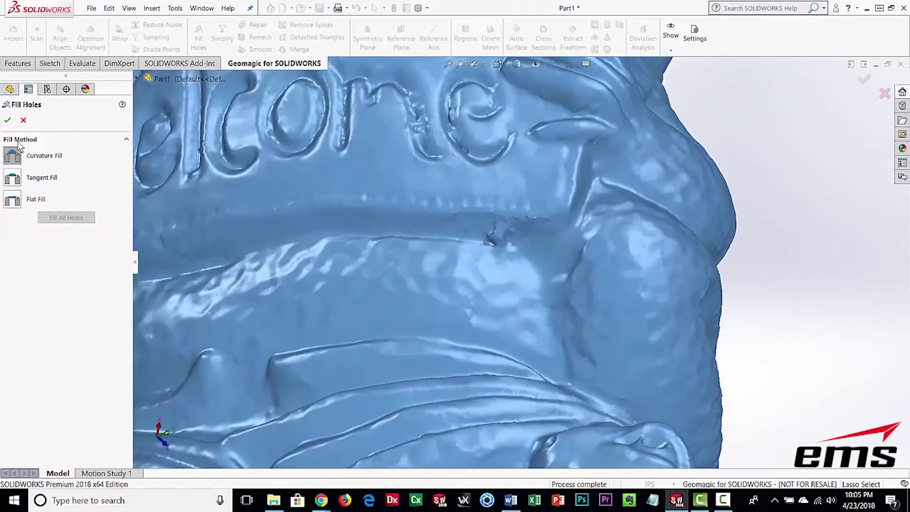
{"action": "left_click", "coordinate": [8, 122]}
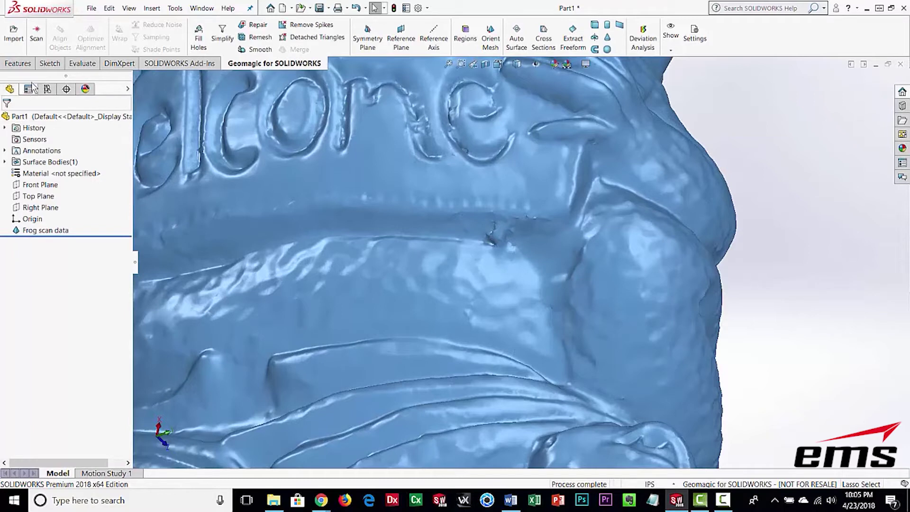
Edit the Frog scan data mesh again and lasso-select the remaining small defect under the "me" end of the sign.
{"action": "right_click", "coordinate": [18, 234]}
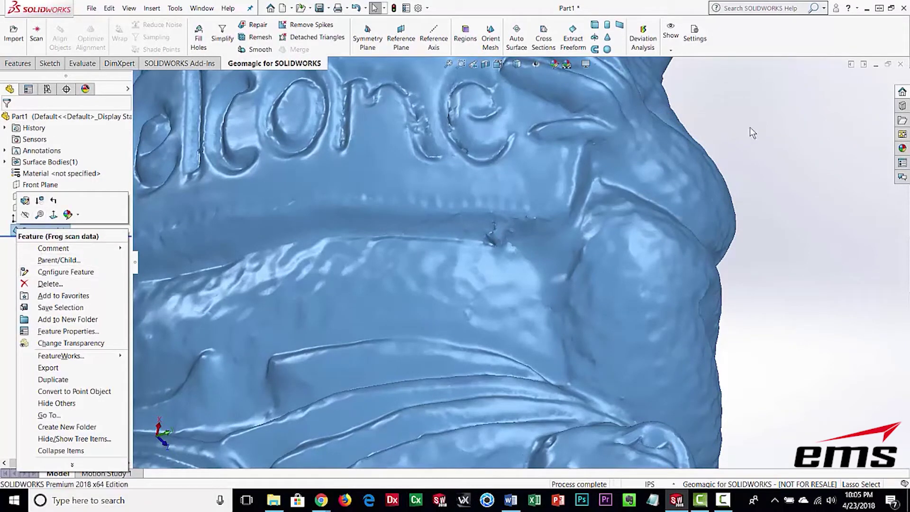
{"action": "left_click", "coordinate": [334, 294]}
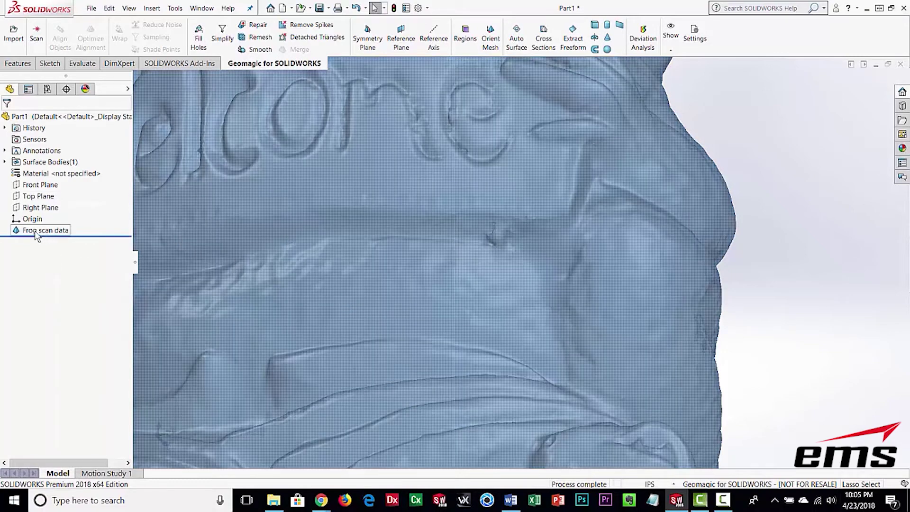
{"action": "right_click", "coordinate": [17, 234]}
{"action": "left_click", "coordinate": [29, 209]}
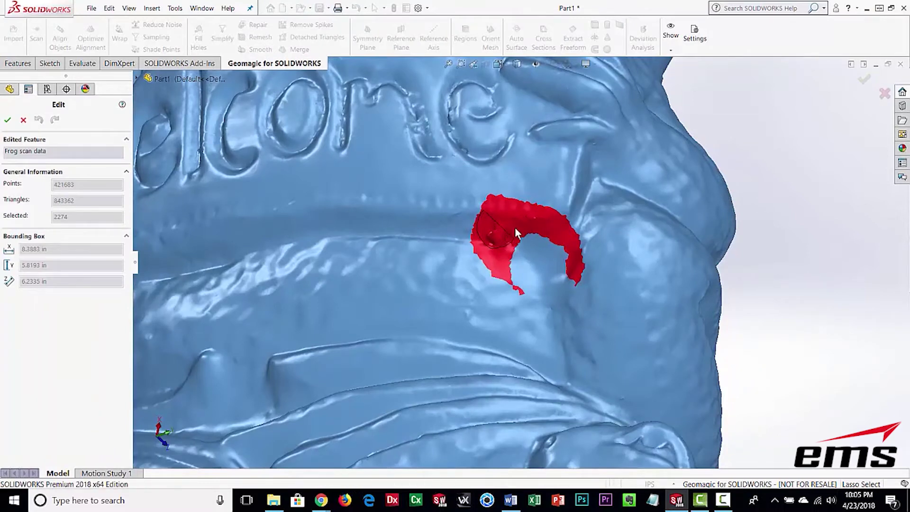
{"action": "left_click", "coordinate": [508, 216]}
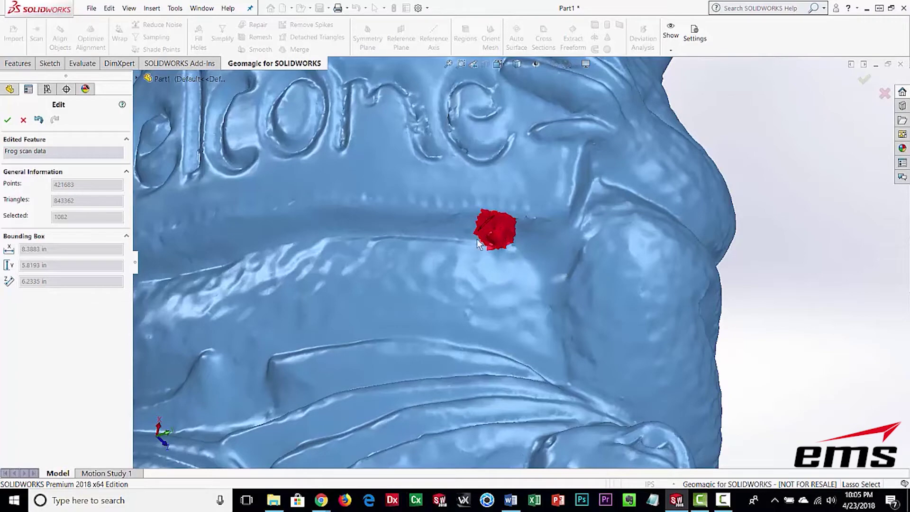
{"action": "left_click_drag", "start_coordinate": [479, 244], "coordinate": [504, 255]}
Exclude the triangles on the frog's back from the selection, and delete the defect patch below the sign, accepting the edit.
{"action": "scroll", "coordinate": [525, 241], "scroll_direction": "up", "scroll_amount": 6}
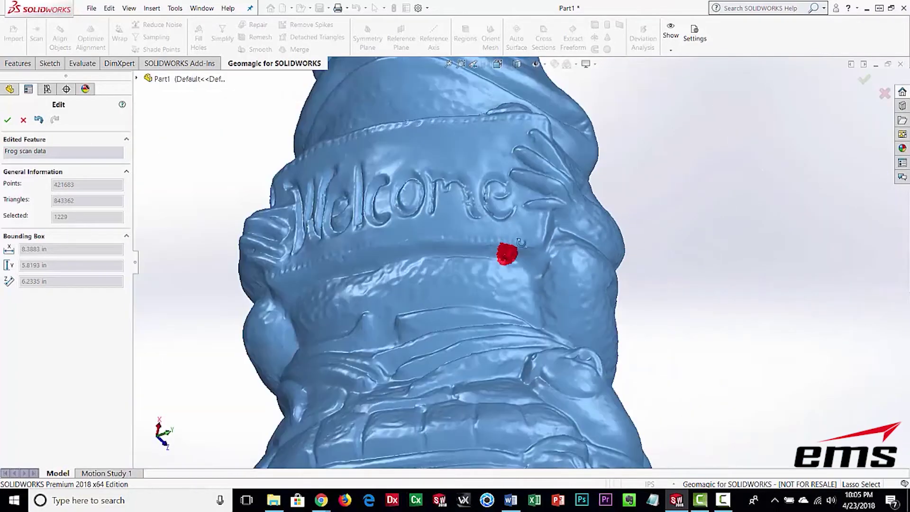
{"action": "middle_click_drag", "start_coordinate": [521, 242], "coordinate": [451, 258]}
{"action": "mouse_move", "coordinate": [808, 231]}
{"action": "left_mouse_down"}
{"action": "mouse_move", "coordinate": [821, 286]}
{"action": "mouse_move", "coordinate": [825, 249]}
{"action": "left_mouse_up"}
{"action": "middle_click_drag", "start_coordinate": [481, 311], "coordinate": [634, 321]}
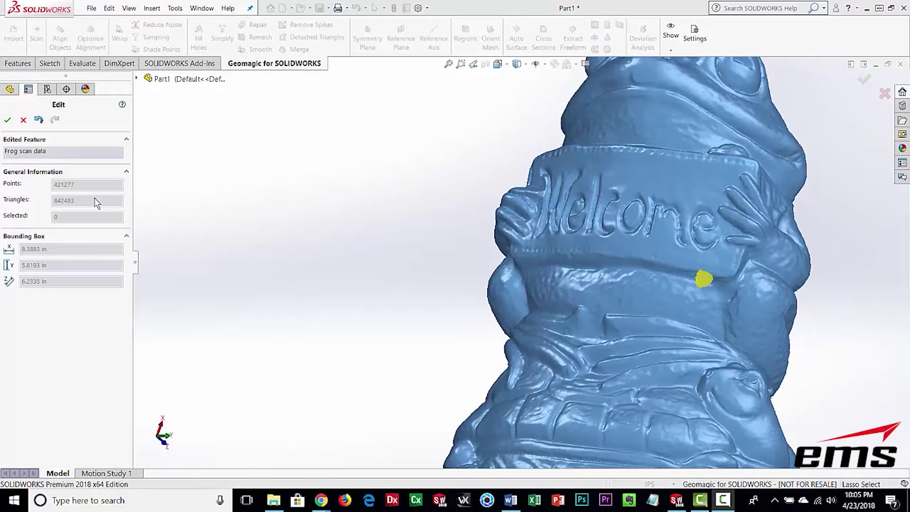
{"action": "left_click", "coordinate": [8, 120]}
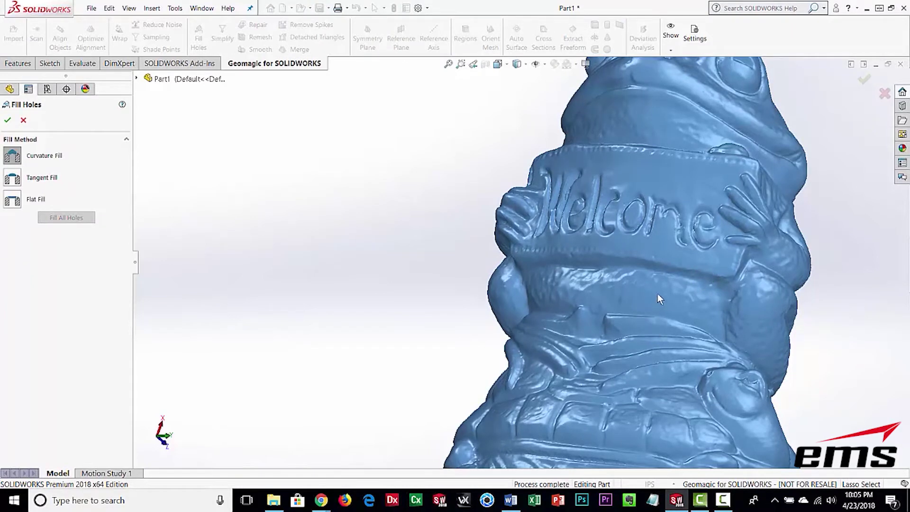
Accept the Curvature Fill of the hole below the Welcome sign.
{"action": "middle_click_drag", "start_coordinate": [658, 299], "coordinate": [484, 336]}
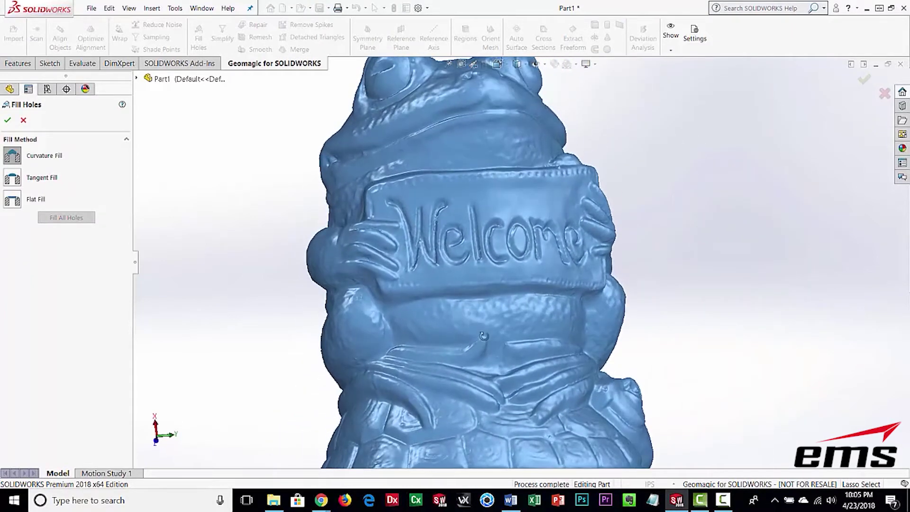
{"action": "left_click", "coordinate": [7, 120]}
{"action": "left_click", "coordinate": [261, 49]}
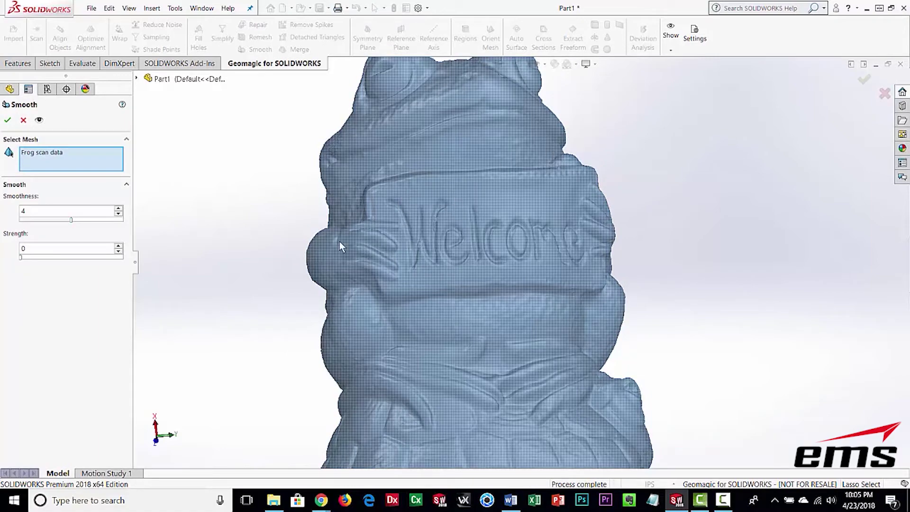
{"action": "middle_click_drag", "start_coordinate": [403, 225], "coordinate": [527, 314]}
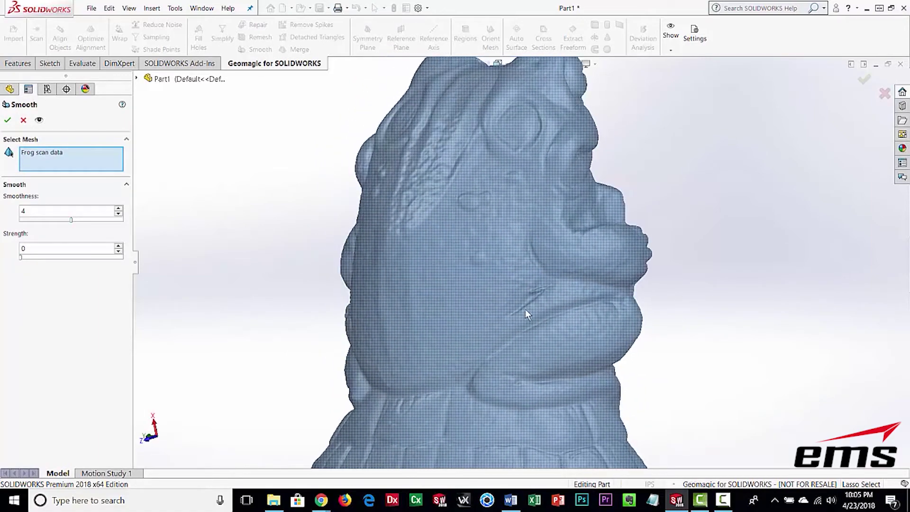
{"action": "left_click", "coordinate": [22, 121]}
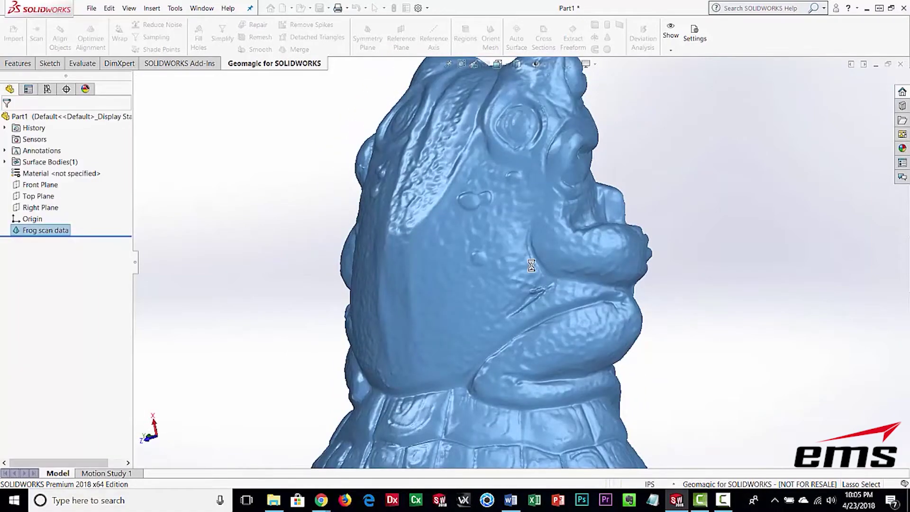
{"action": "mouse_move", "coordinate": [359, 233]}
{"action": "middle_mouse_down"}
{"action": "mouse_move", "coordinate": [401, 243]}
{"action": "mouse_move", "coordinate": [478, 302]}
{"action": "middle_mouse_up"}
{"action": "middle_click_drag", "start_coordinate": [382, 327], "coordinate": [479, 227]}
{"action": "scroll", "coordinate": [484, 246], "scroll_direction": "down", "scroll_amount": 3}
{"action": "scroll", "coordinate": [489, 203], "scroll_direction": "up", "scroll_amount": 5}
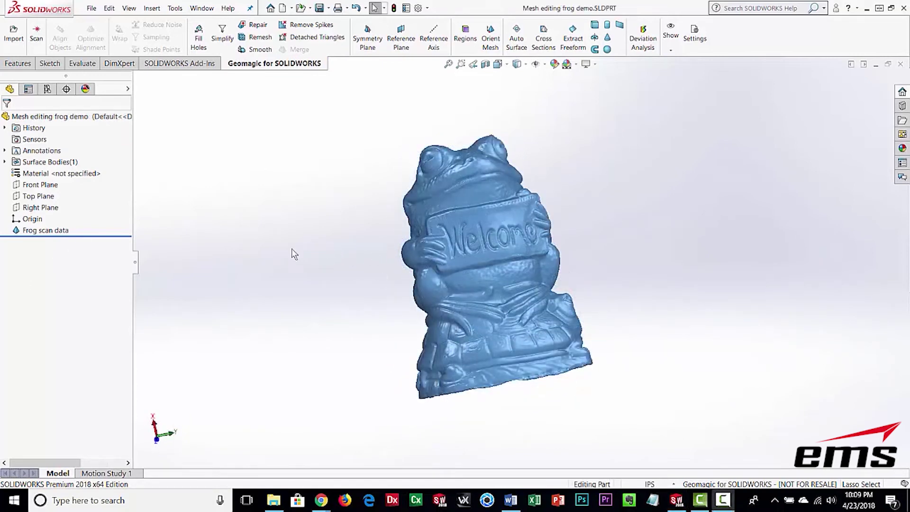
{"action": "middle_click_drag", "start_coordinate": [650, 216], "coordinate": [579, 192]}
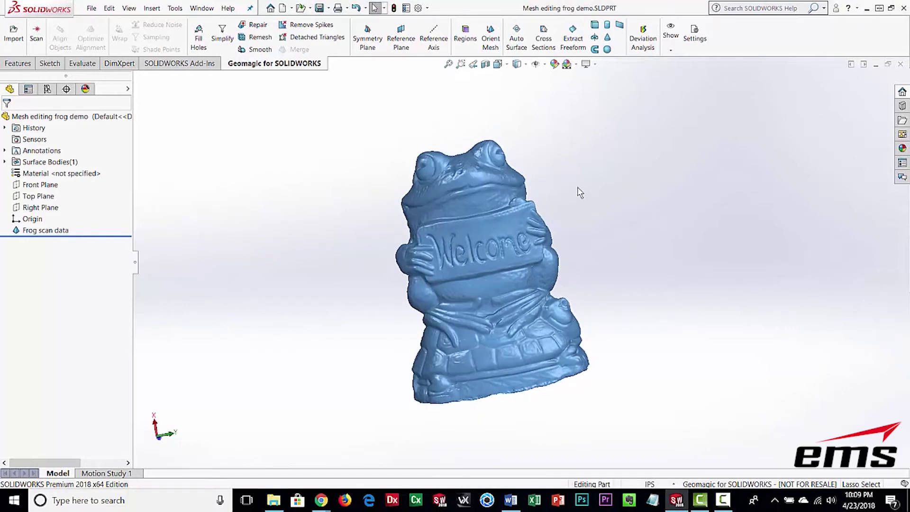
Start a mesh reference plane and lasso-select the flat underside of the statue's base, leaving out its outer rim.
{"action": "left_click", "coordinate": [402, 46]}
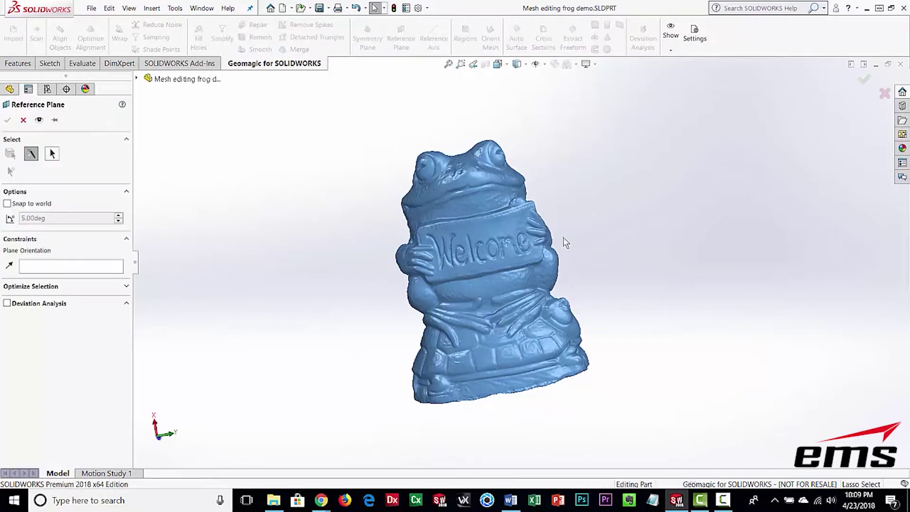
{"action": "middle_click_drag", "start_coordinate": [588, 418], "coordinate": [561, 178]}
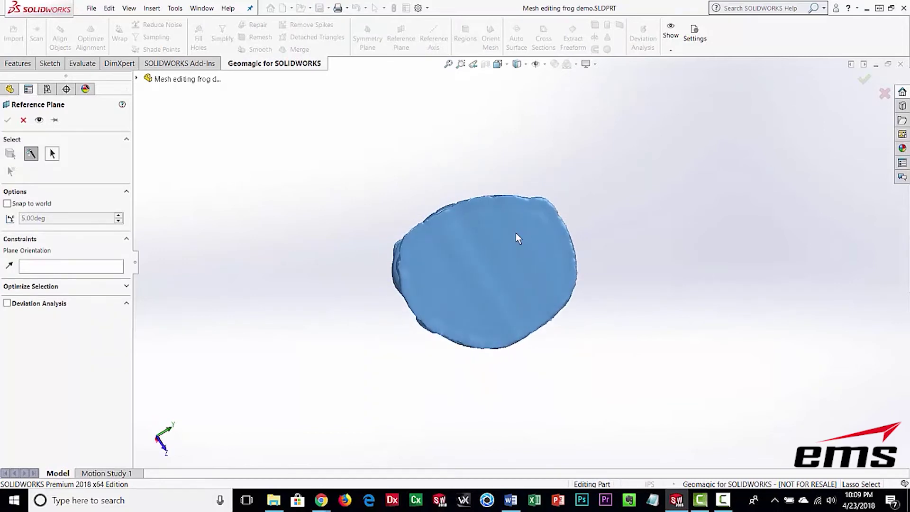
{"action": "scroll", "coordinate": [516, 233], "scroll_direction": "down", "scroll_amount": 2}
{"action": "right_click", "coordinate": [296, 120]}
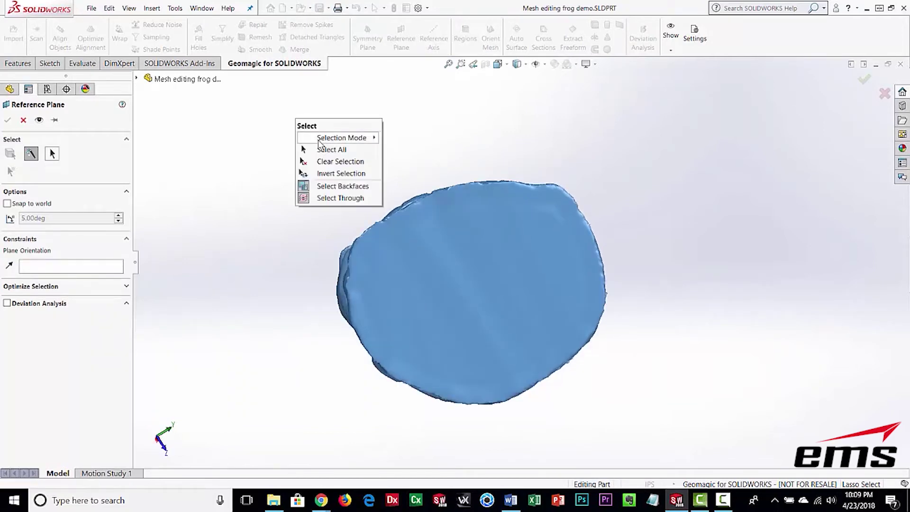
{"action": "mouse_move", "coordinate": [332, 137]}
{"action": "left_click", "coordinate": [413, 110]}
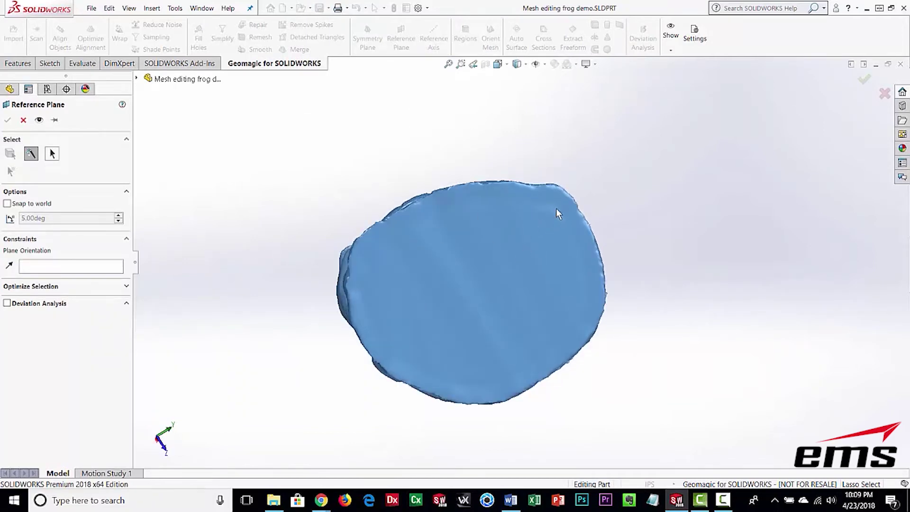
{"action": "left_click", "coordinate": [52, 154]}
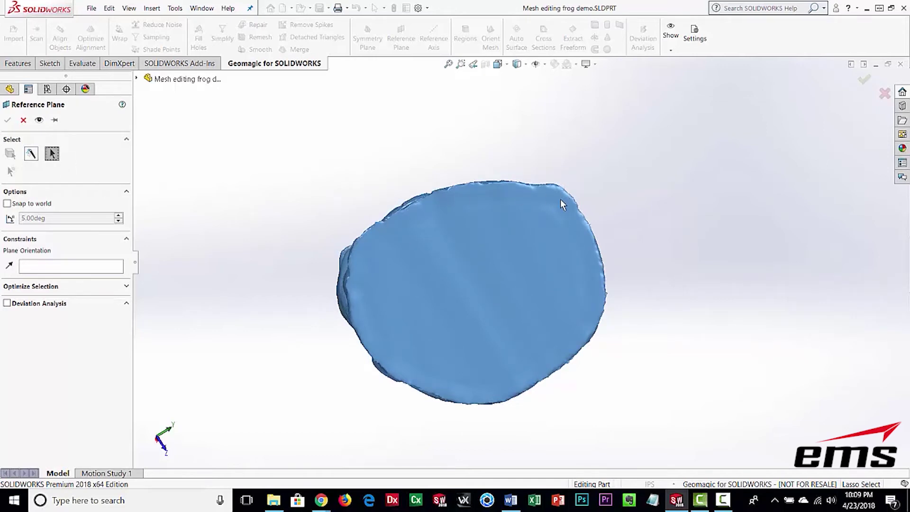
{"action": "mouse_move", "coordinate": [561, 199]}
{"action": "left_mouse_down"}
{"action": "mouse_move", "coordinate": [473, 196]}
{"action": "mouse_move", "coordinate": [390, 231]}
{"action": "mouse_move", "coordinate": [369, 262]}
{"action": "mouse_move", "coordinate": [362, 298]}
{"action": "mouse_move", "coordinate": [381, 339]}
{"action": "mouse_move", "coordinate": [435, 391]}
{"action": "mouse_move", "coordinate": [473, 399]}
{"action": "mouse_move", "coordinate": [507, 392]}
{"action": "mouse_move", "coordinate": [544, 371]}
{"action": "mouse_move", "coordinate": [595, 316]}
{"action": "mouse_move", "coordinate": [590, 241]}
{"action": "left_mouse_up"}
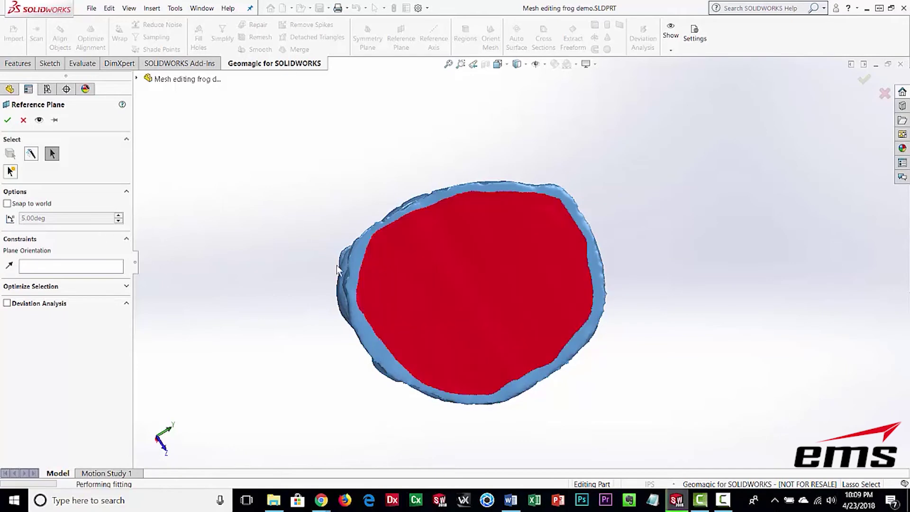
Check the plane fitted to the base underside from several angles and accept the reference plane.
{"action": "middle_click_drag", "start_coordinate": [595, 404], "coordinate": [530, 221]}
{"action": "scroll", "coordinate": [530, 221], "scroll_direction": "up", "scroll_amount": 2}
{"action": "mouse_move", "coordinate": [648, 224]}
{"action": "left_mouse_down"}
{"action": "mouse_move", "coordinate": [597, 212]}
{"action": "mouse_move", "coordinate": [435, 210]}
{"action": "mouse_move", "coordinate": [378, 226]}
{"action": "mouse_move", "coordinate": [343, 325]}
{"action": "mouse_move", "coordinate": [374, 399]}
{"action": "mouse_move", "coordinate": [445, 481]}
{"action": "mouse_move", "coordinate": [560, 477]}
{"action": "mouse_move", "coordinate": [660, 417]}
{"action": "left_mouse_up"}
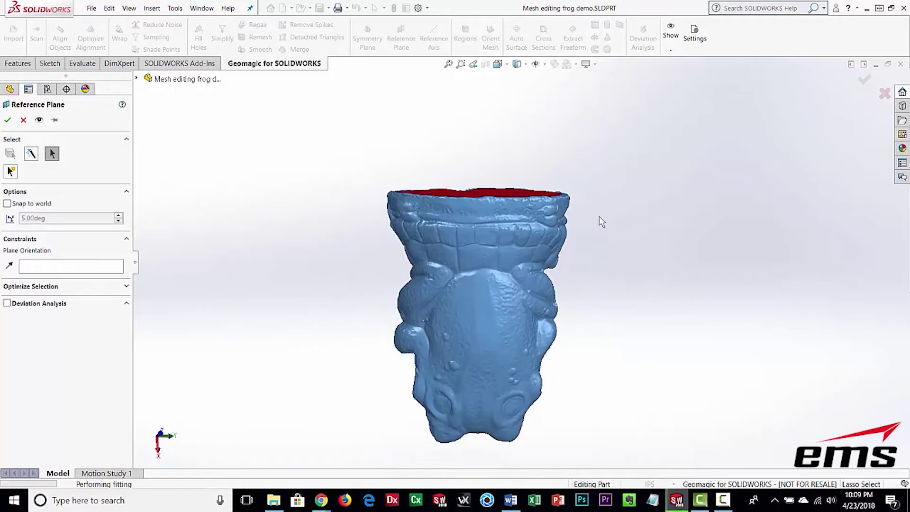
{"action": "middle_click_drag", "start_coordinate": [612, 243], "coordinate": [508, 251]}
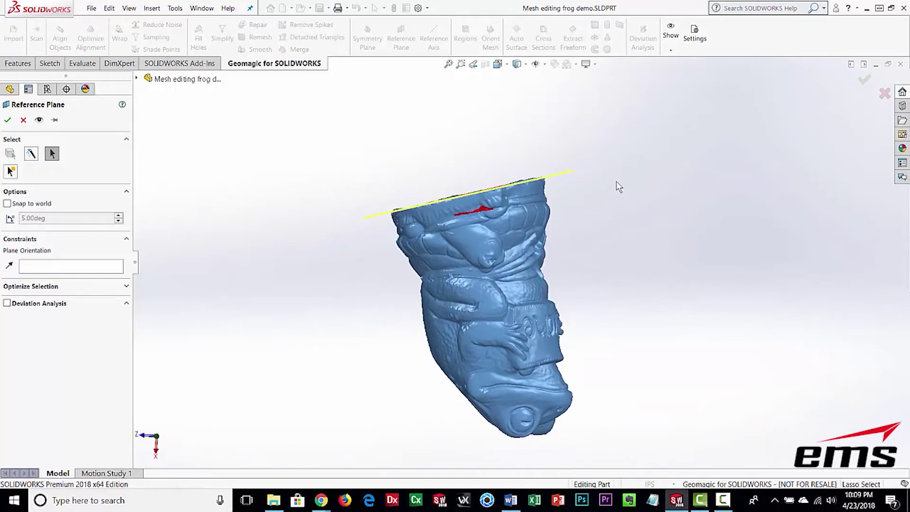
{"action": "mouse_move", "coordinate": [601, 187]}
{"action": "left_mouse_down"}
{"action": "mouse_move", "coordinate": [443, 206]}
{"action": "mouse_move", "coordinate": [408, 233]}
{"action": "mouse_move", "coordinate": [435, 288]}
{"action": "mouse_move", "coordinate": [579, 287]}
{"action": "left_mouse_up"}
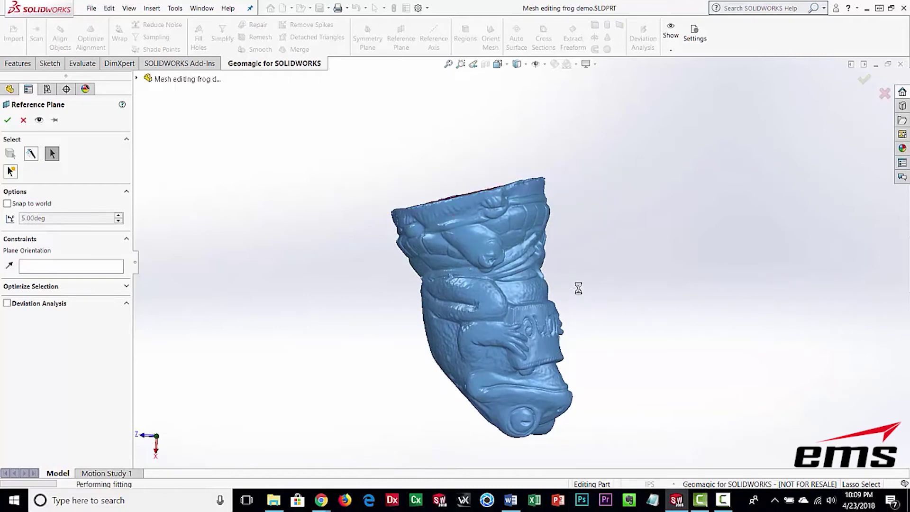
{"action": "middle_click_drag", "start_coordinate": [621, 194], "coordinate": [540, 285]}
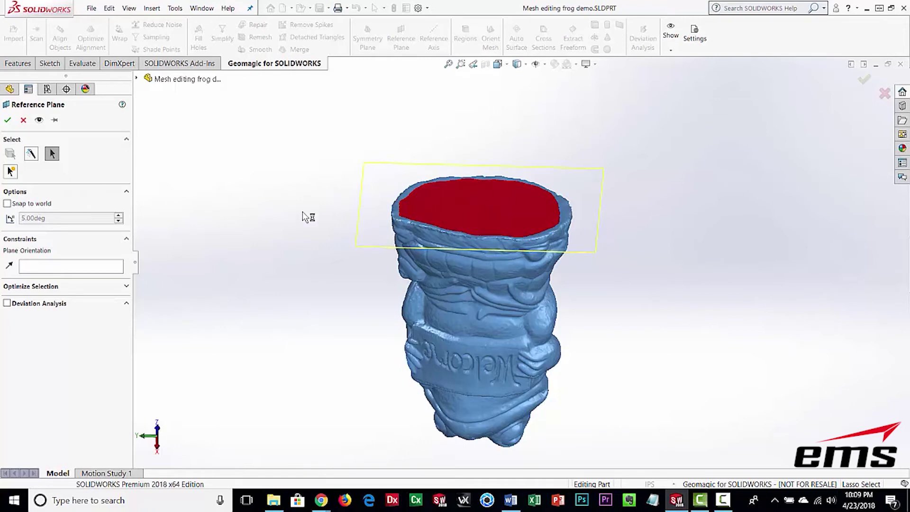
{"action": "left_click", "coordinate": [7, 120]}
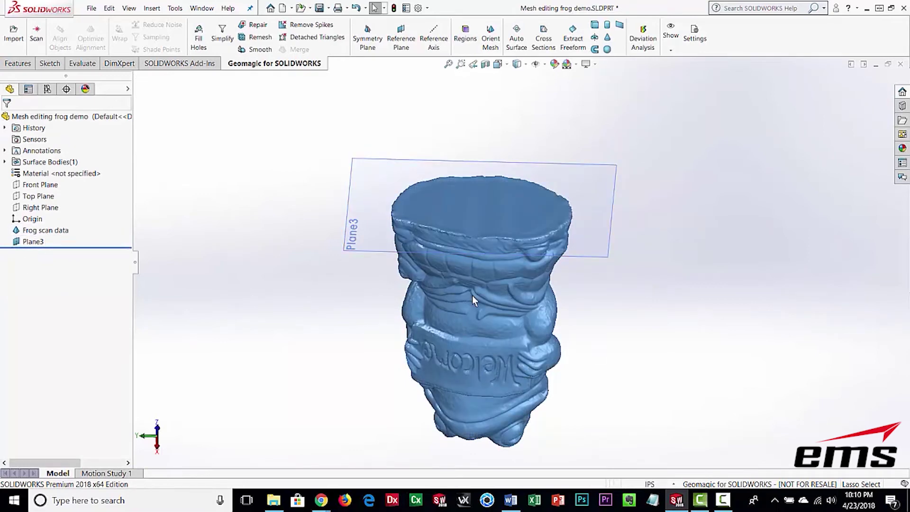
Show the Top Plane running vertically through the frog statue.
{"action": "middle_click_drag", "start_coordinate": [524, 350], "coordinate": [504, 305]}
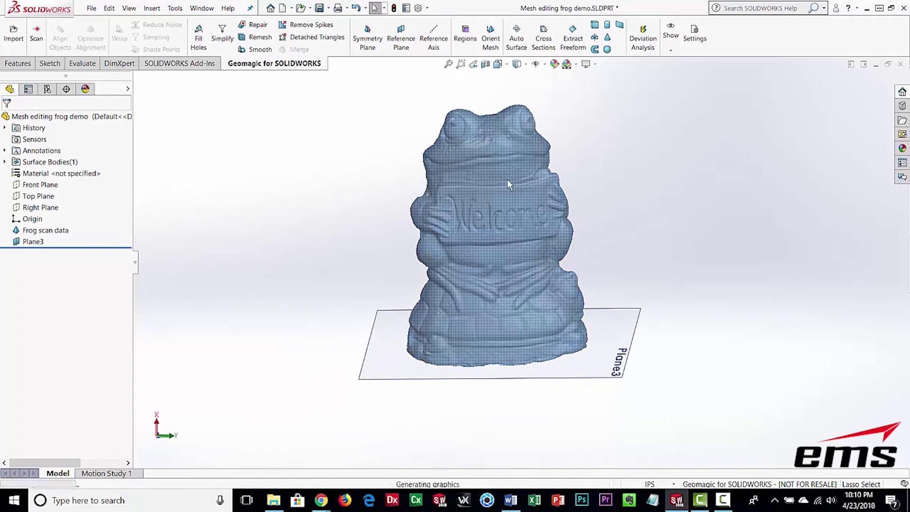
{"action": "middle_click_drag", "start_coordinate": [419, 181], "coordinate": [467, 151]}
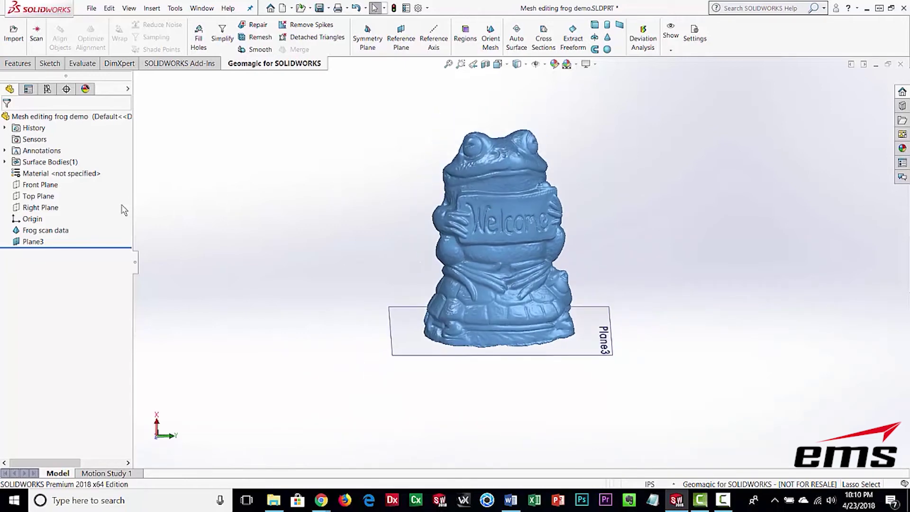
{"action": "left_click", "coordinate": [16, 199]}
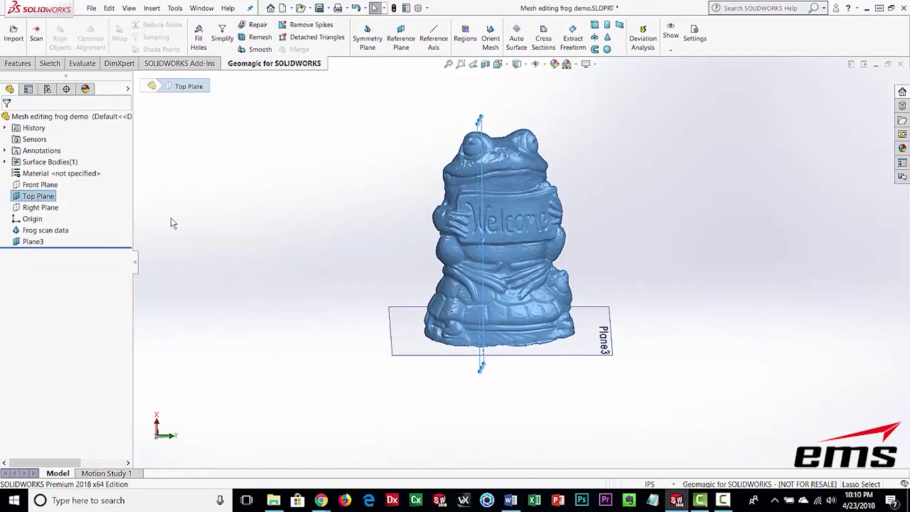
{"action": "left_click", "coordinate": [323, 219]}
{"action": "middle_click_drag", "start_coordinate": [574, 225], "coordinate": [574, 250]}
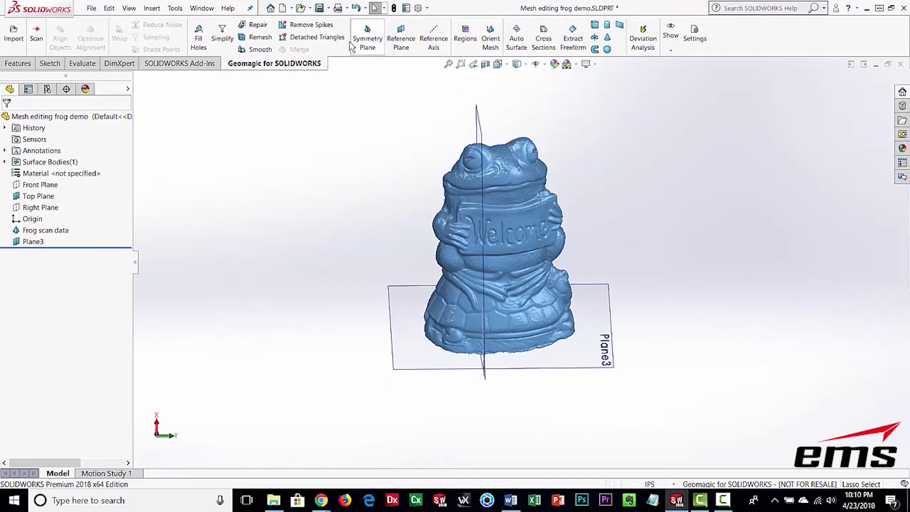
Create a symmetry plane for the Frog scan data mesh, using the Top Plane as the initial plane.
{"action": "left_click", "coordinate": [369, 42]}
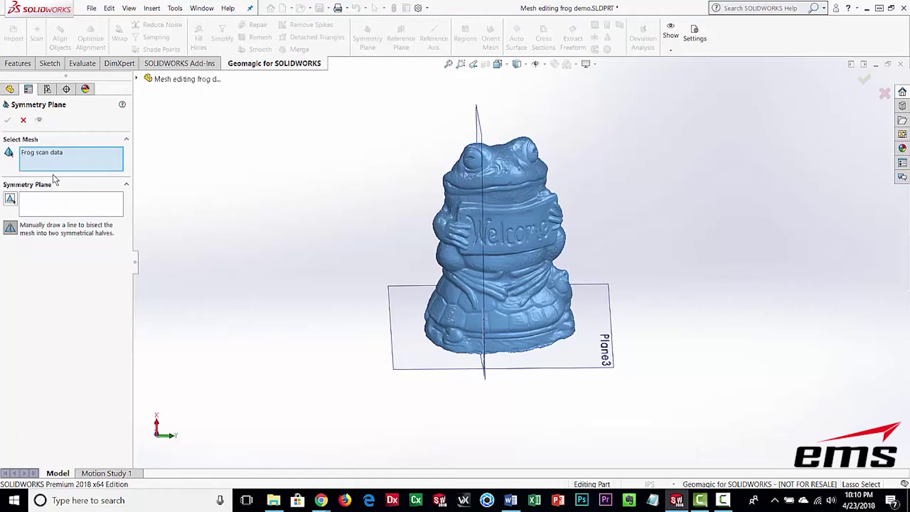
{"action": "left_click", "coordinate": [52, 207]}
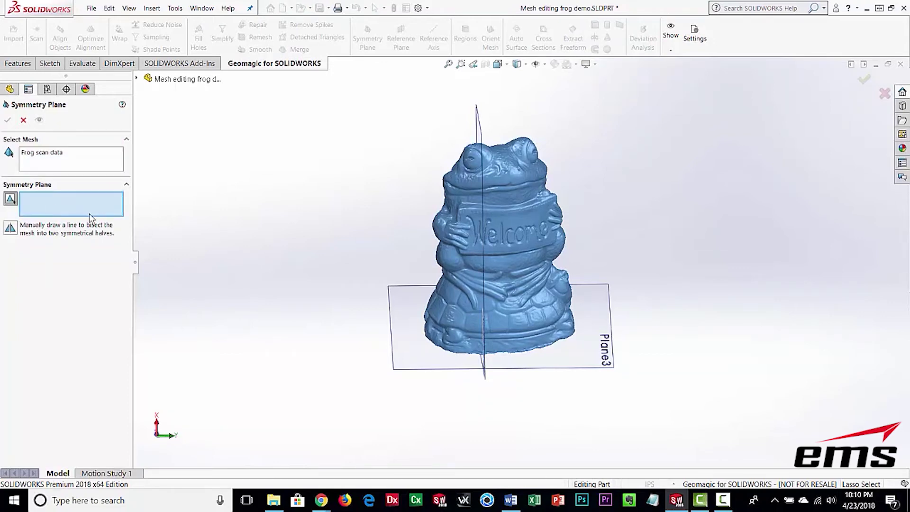
{"action": "left_click", "coordinate": [477, 122]}
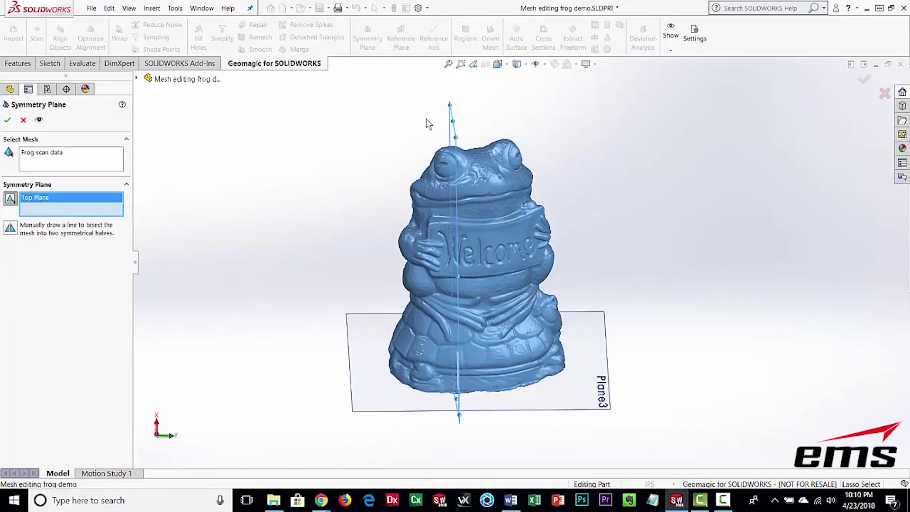
{"action": "left_click", "coordinate": [8, 121]}
{"action": "middle_click_drag", "start_coordinate": [619, 293], "coordinate": [601, 298]}
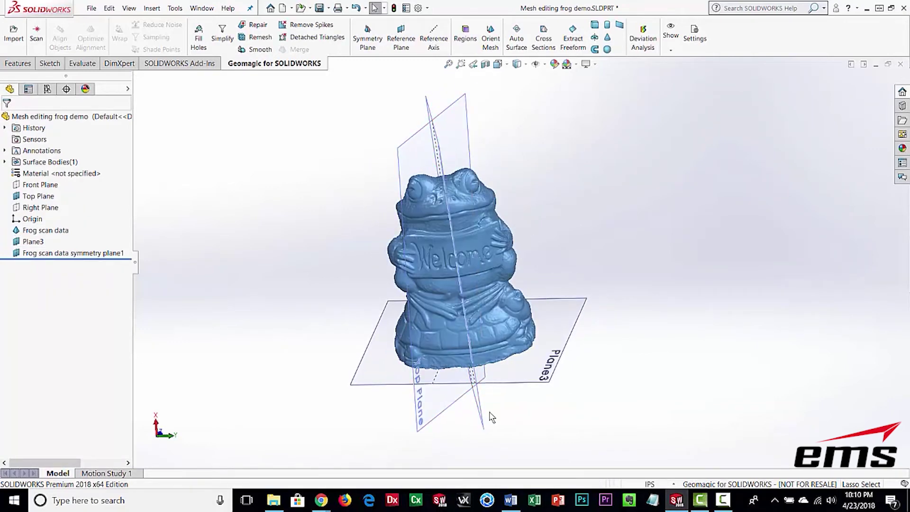
Hide the Top Plane so that only the fitted base plane and the symmetry plane are shown.
{"action": "left_click", "coordinate": [456, 272]}
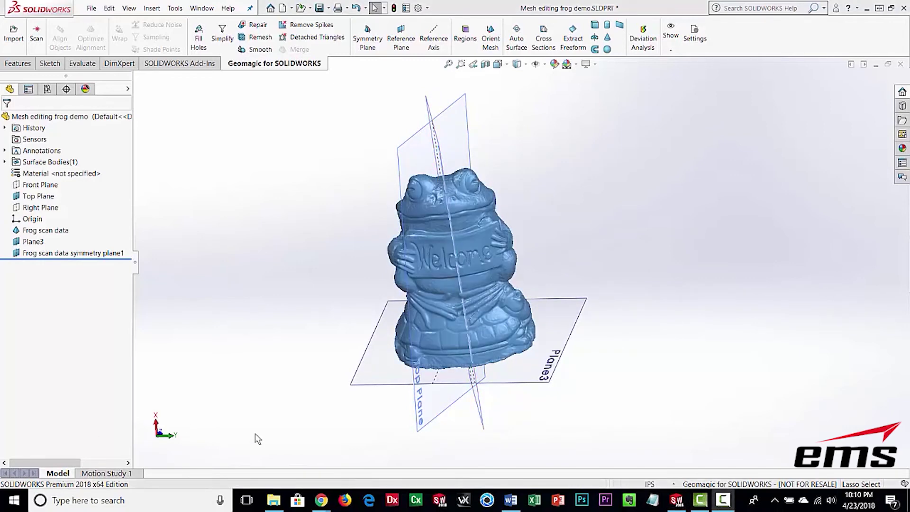
{"action": "left_click", "coordinate": [31, 196]}
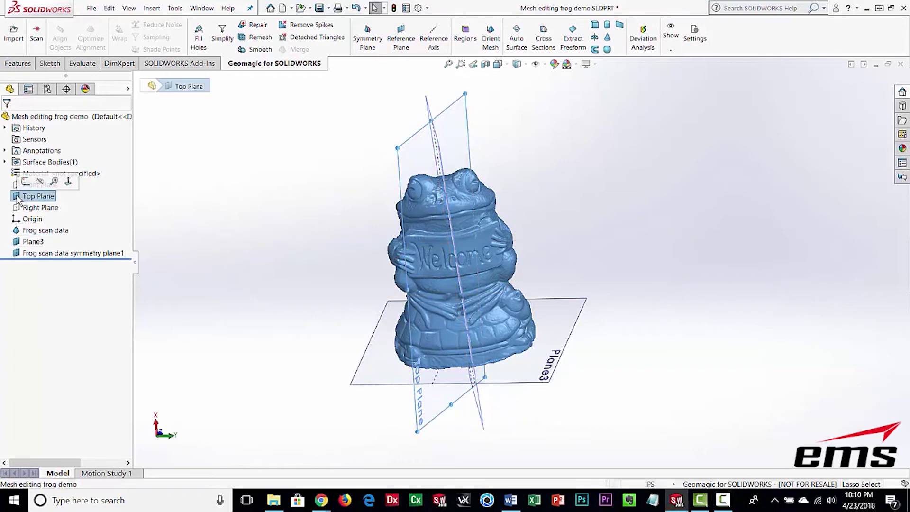
{"action": "key", "text": "Escape"}
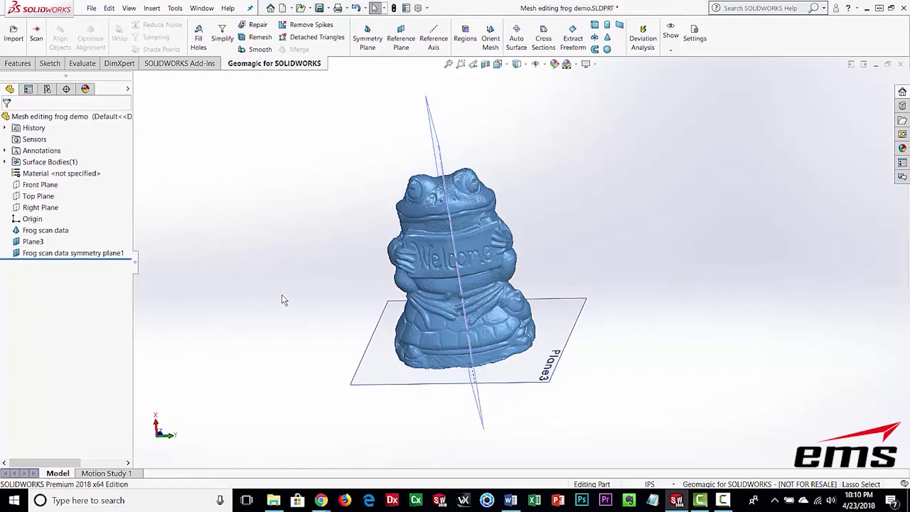
{"action": "middle_click_drag", "start_coordinate": [283, 300], "coordinate": [293, 260]}
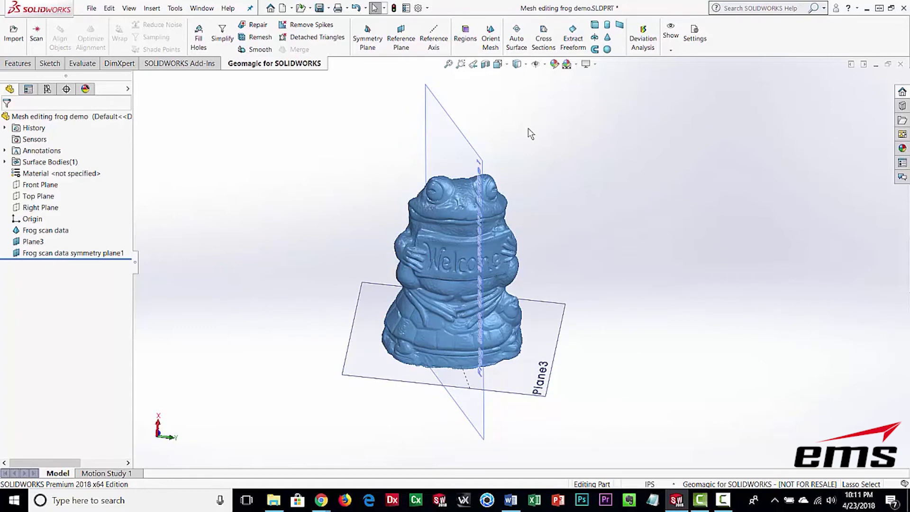
Orient the Frog scan data mesh to the World Coordinate System, using Plane3 for the Z axis and the symmetry plane for the X axis.
{"action": "left_click", "coordinate": [488, 43]}
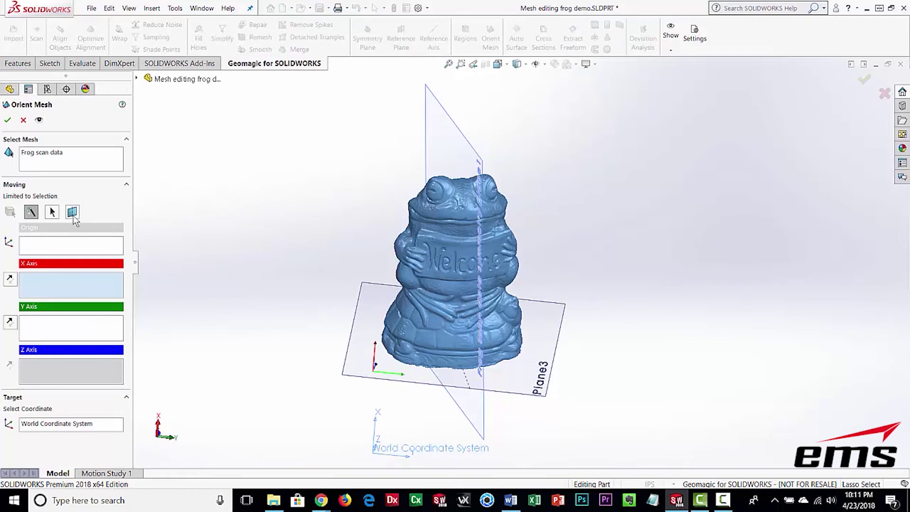
{"action": "left_click", "coordinate": [72, 214]}
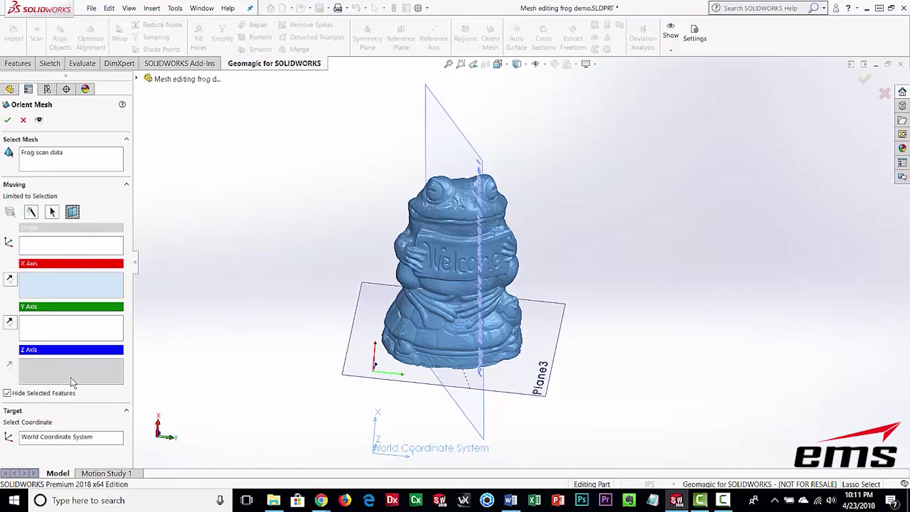
{"action": "left_click", "coordinate": [49, 367]}
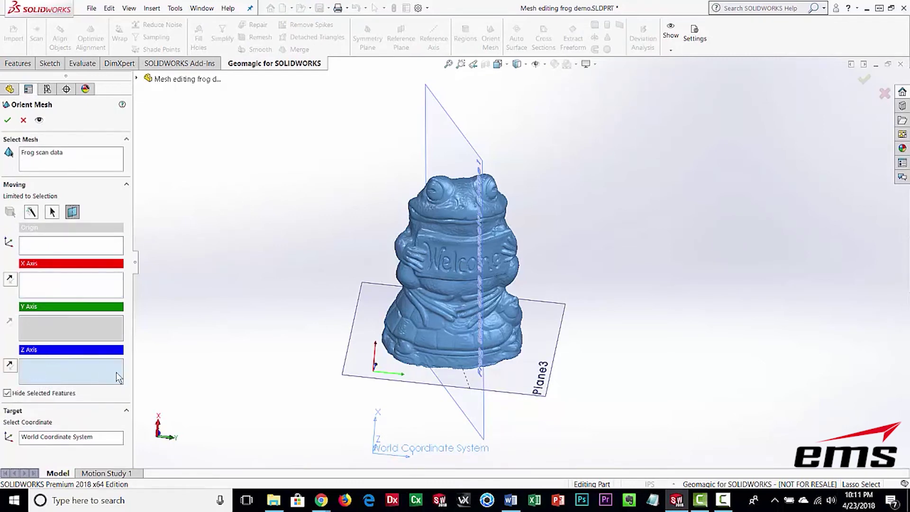
{"action": "left_click", "coordinate": [371, 316]}
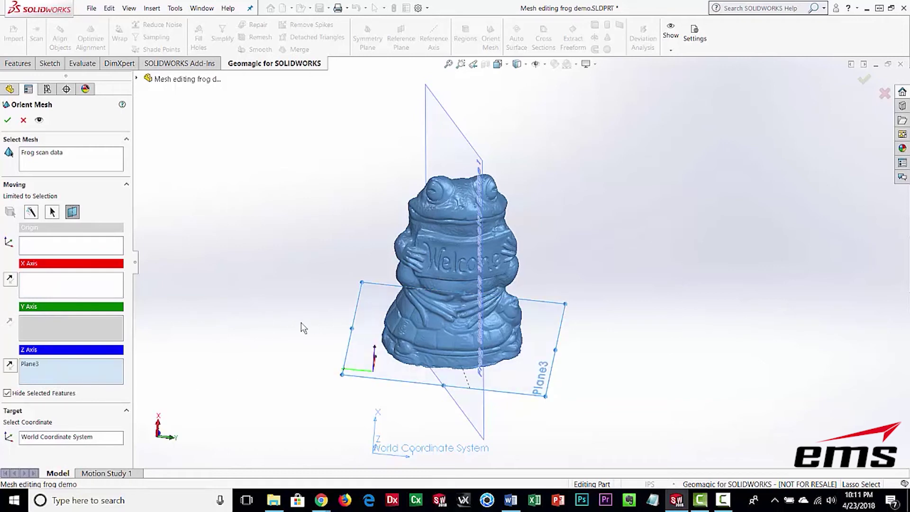
{"action": "left_click", "coordinate": [61, 284]}
{"action": "left_click", "coordinate": [457, 152]}
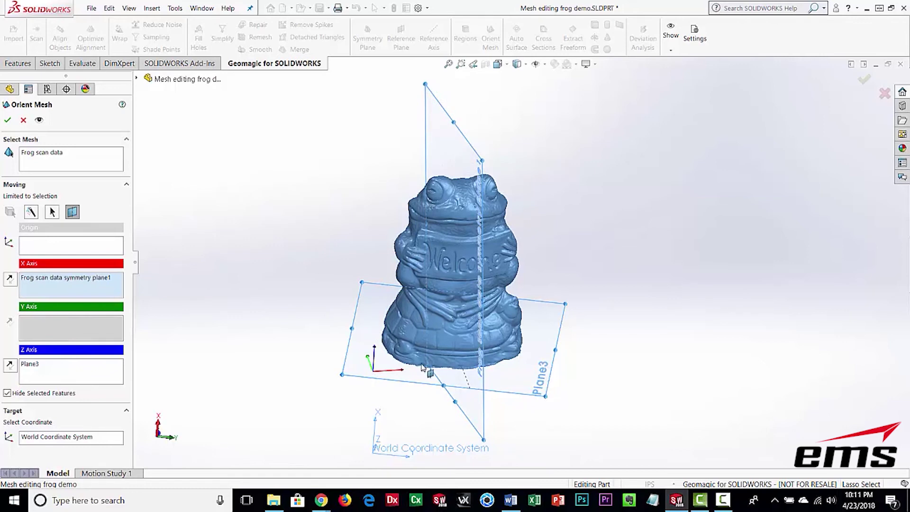
{"action": "middle_click_drag", "start_coordinate": [531, 336], "coordinate": [503, 327]}
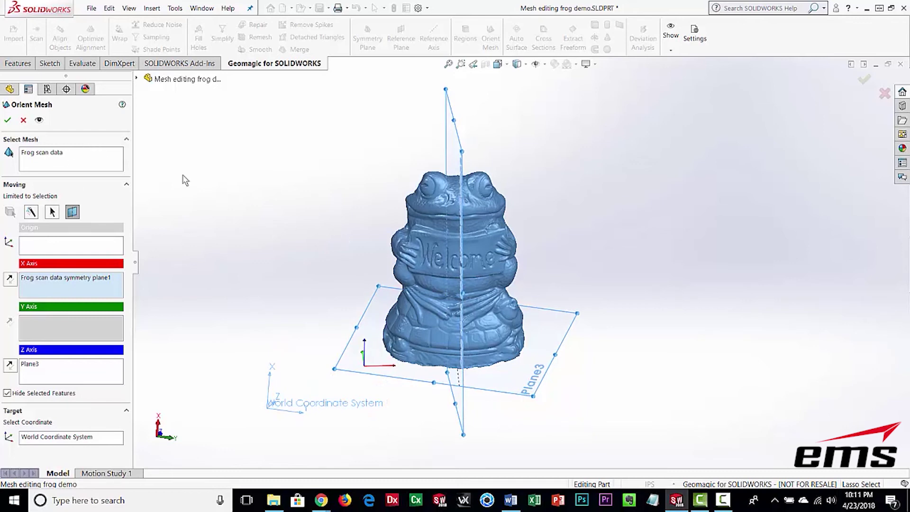
{"action": "left_click", "coordinate": [8, 121]}
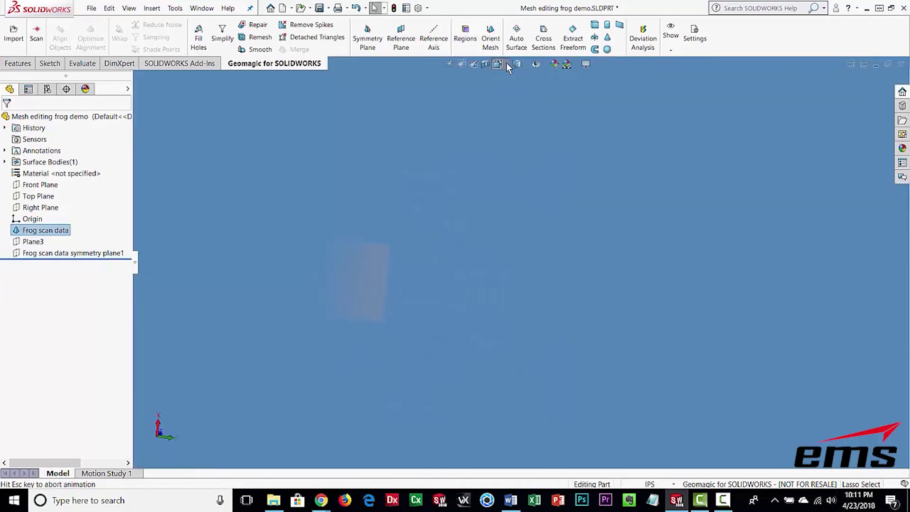
Examine the reoriented frog mesh from the Bottom and other standard views to check its alignment with the coordinate axes.
{"action": "left_click", "coordinate": [506, 63]}
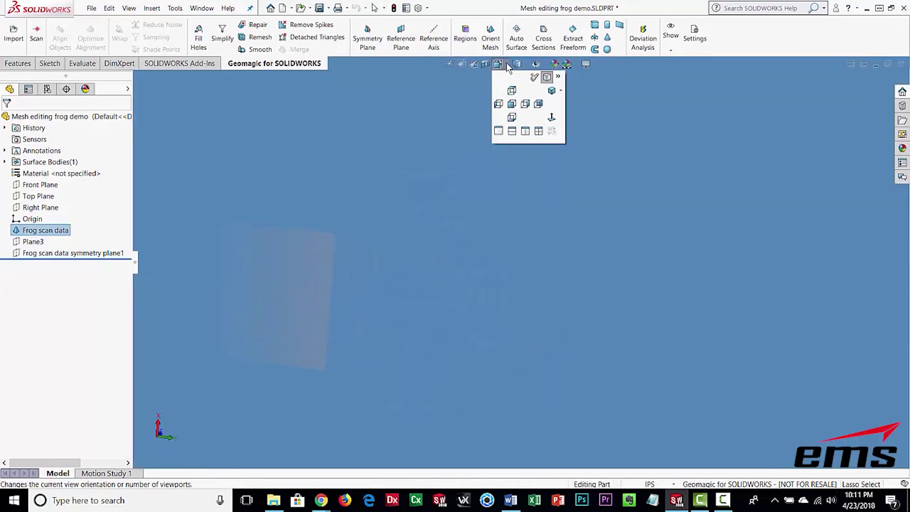
{"action": "left_click", "coordinate": [515, 124]}
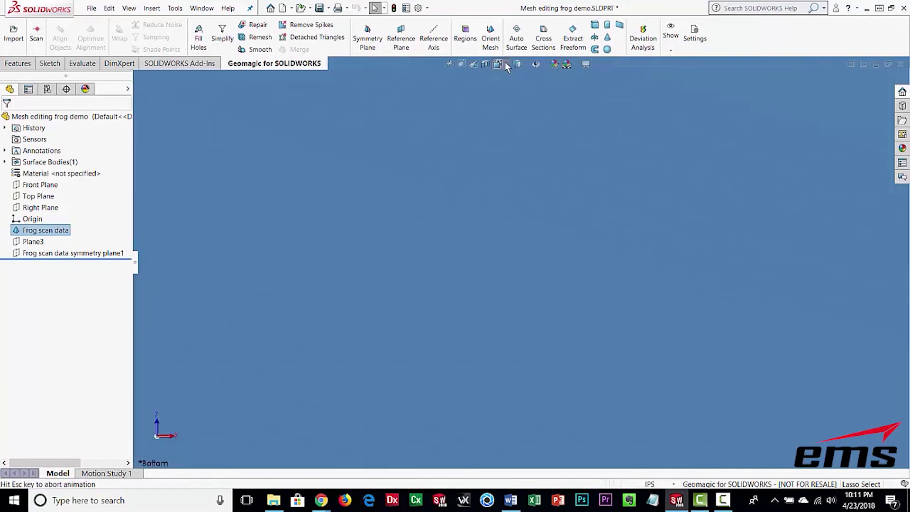
{"action": "left_click", "coordinate": [505, 63]}
{"action": "left_click", "coordinate": [522, 104]}
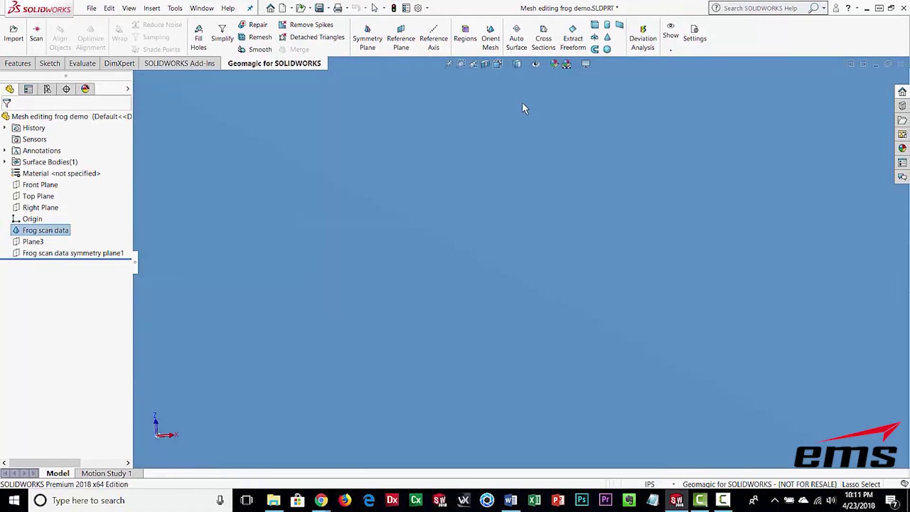
{"action": "key", "text": "ctrl+6"}
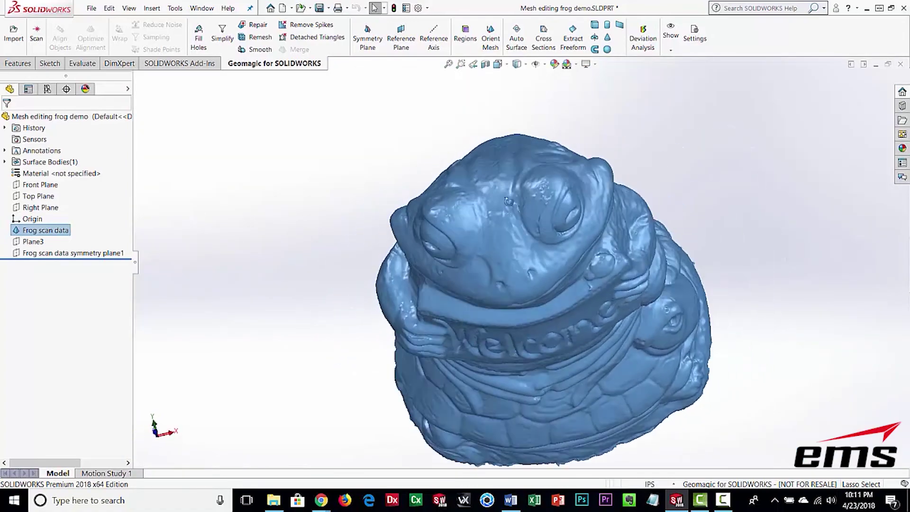
{"action": "scroll", "coordinate": [485, 232], "scroll_direction": "down", "scroll_amount": 2}
{"action": "scroll", "coordinate": [528, 264], "scroll_direction": "up", "scroll_amount": 4}
{"action": "middle_click_drag", "start_coordinate": [528, 265], "coordinate": [542, 296]}
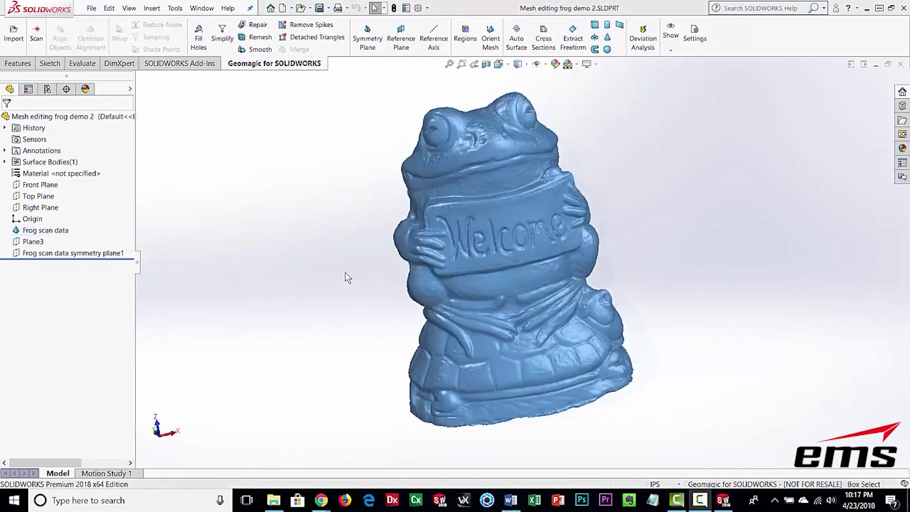
{"action": "middle_click_drag", "start_coordinate": [345, 274], "coordinate": [507, 291]}
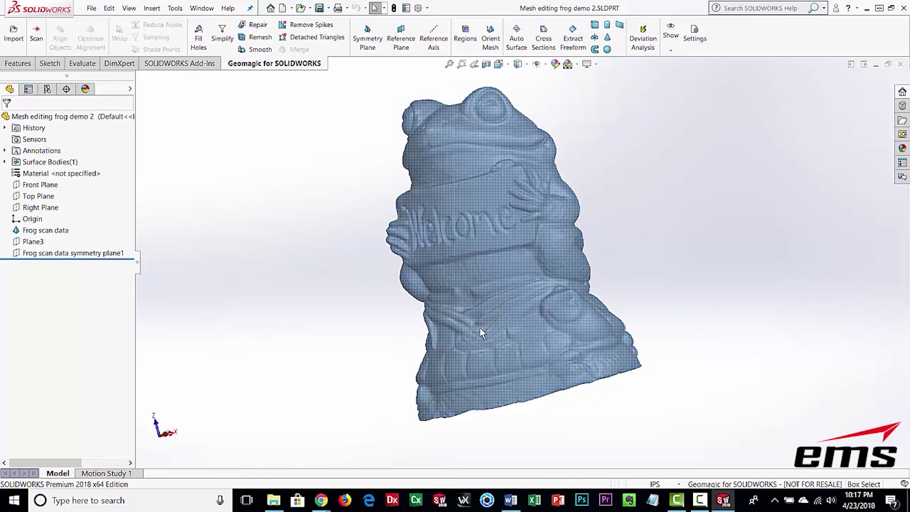
{"action": "middle_click_drag", "start_coordinate": [480, 328], "coordinate": [524, 308]}
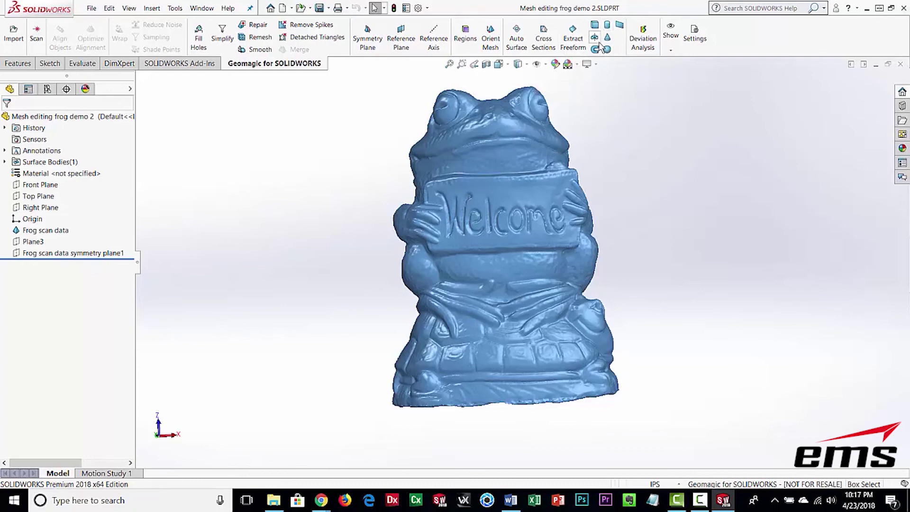
{"action": "middle_click_drag", "start_coordinate": [469, 227], "coordinate": [405, 274]}
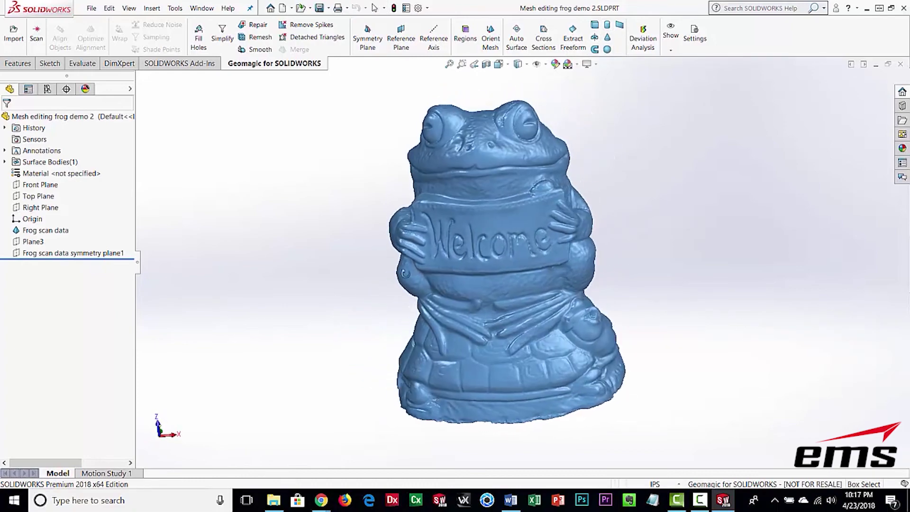
{"action": "middle_click_drag", "start_coordinate": [627, 262], "coordinate": [665, 274]}
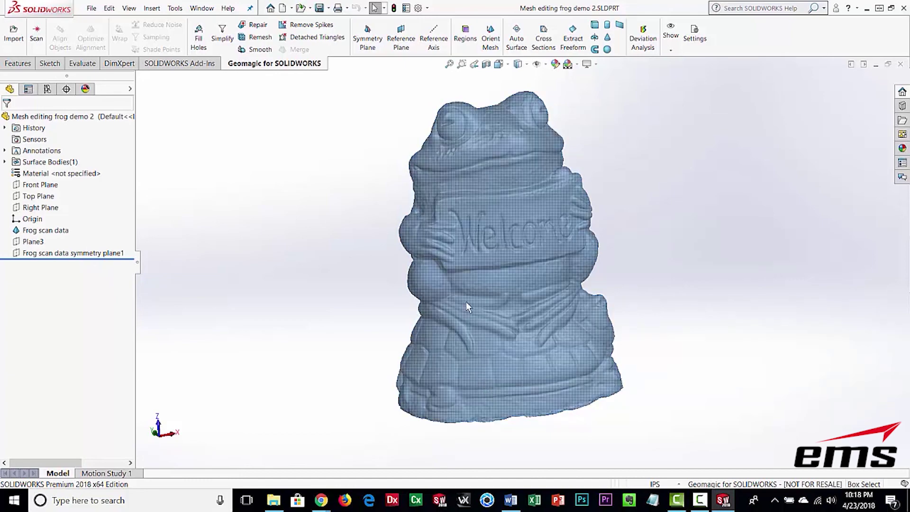
{"action": "middle_click_drag", "start_coordinate": [471, 291], "coordinate": [443, 293]}
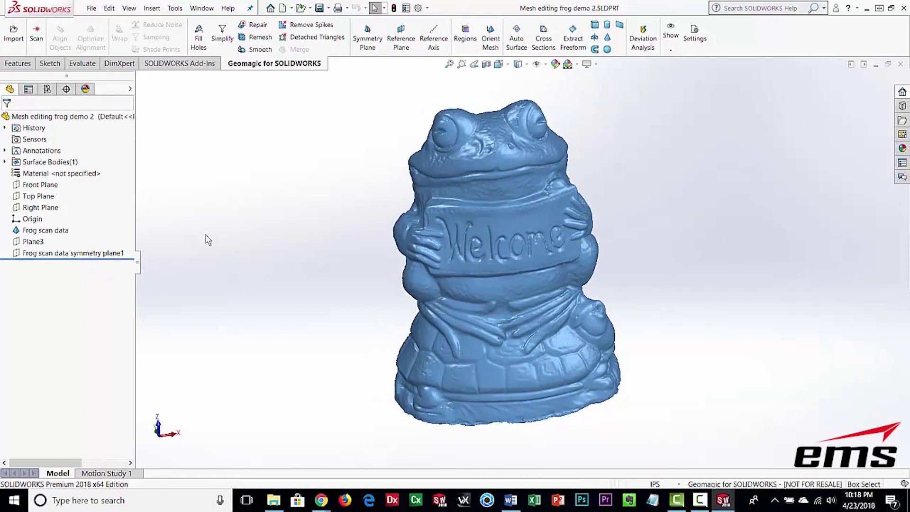